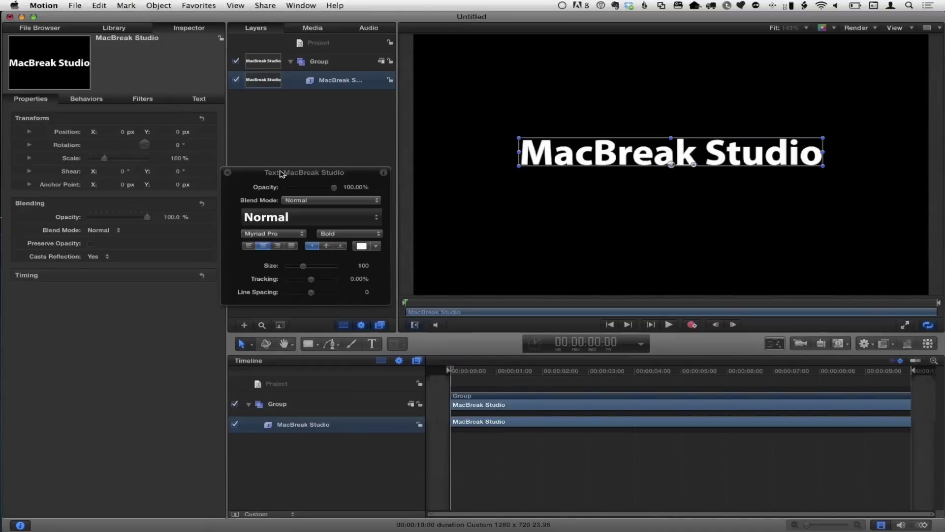
Step: Move the MacBreak Studio Text HUD down and to the right, out of the way
{"action": "left_click_drag", "start_coordinate": [287, 174], "coordinate": [306, 195]}
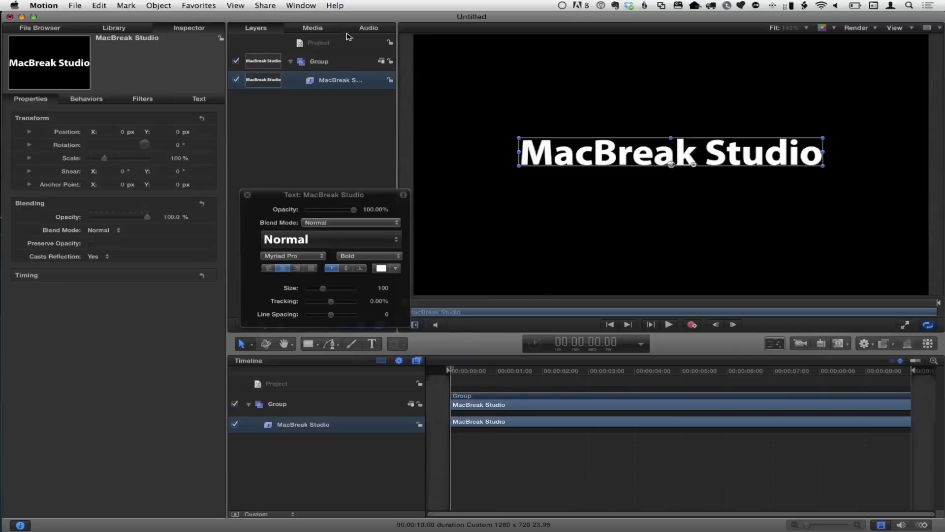
Step: Set the project's Background Color to blue, then place the playhead near 1.5 seconds
{"action": "left_click", "coordinate": [335, 45]}
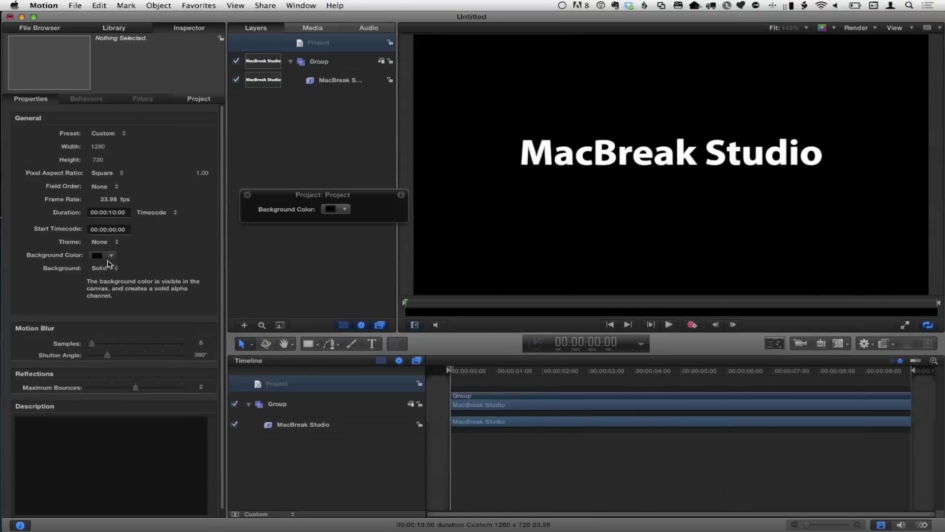
{"action": "left_click", "coordinate": [112, 256]}
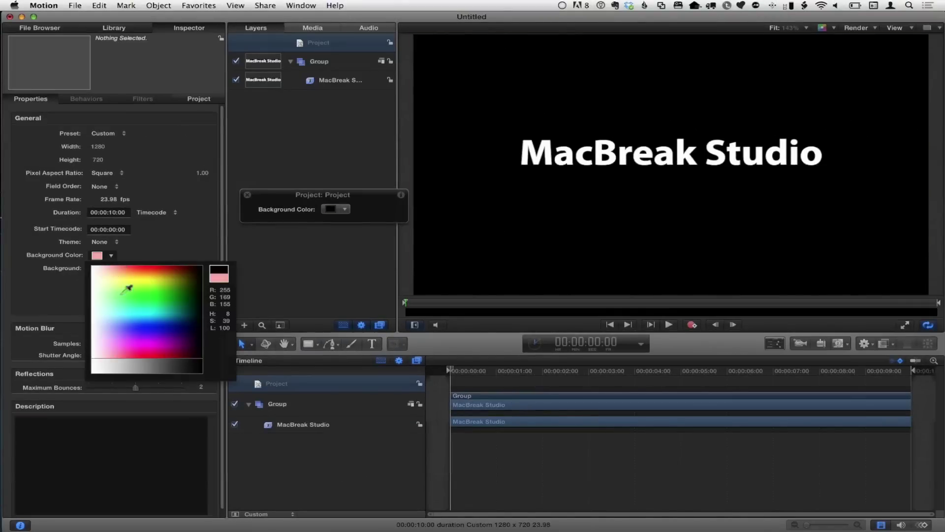
{"action": "left_click_drag", "start_coordinate": [127, 288], "coordinate": [156, 316]}
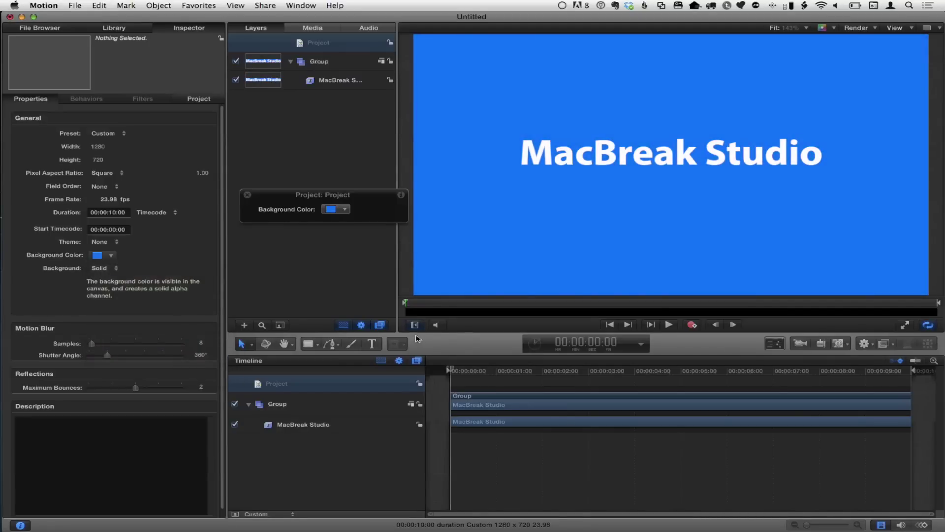
{"action": "left_click", "coordinate": [487, 303]}
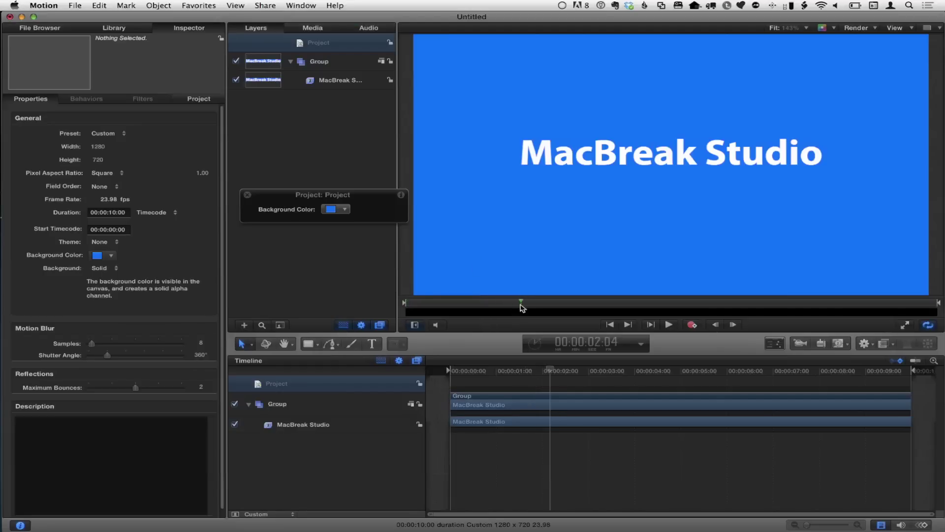
Step: End the play range at the playhead, select the text layer, and show Library > Behaviors > Text Animation
{"action": "key", "text": "alt+super+o"}
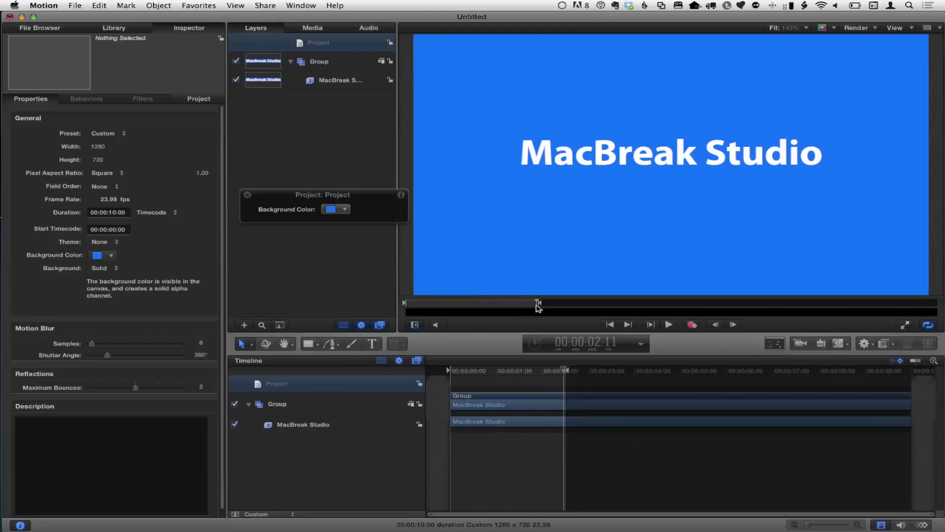
{"action": "left_click", "coordinate": [329, 78]}
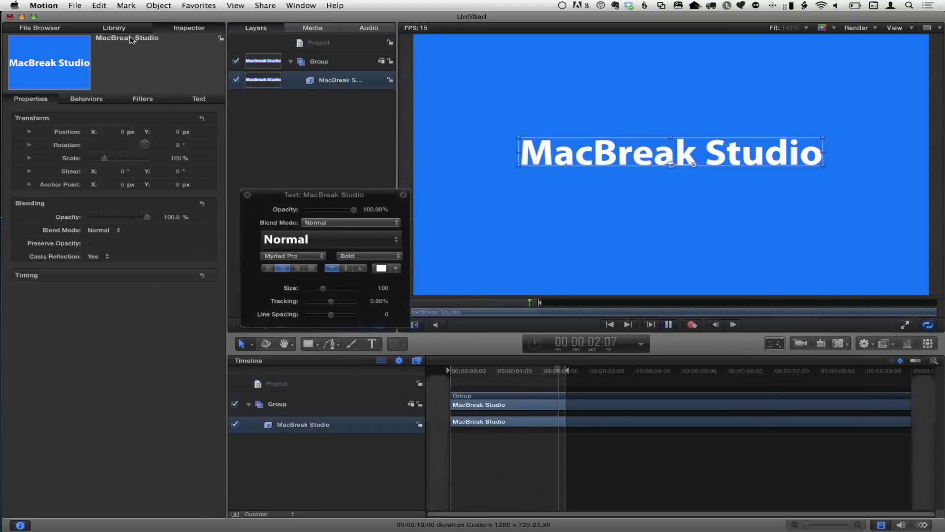
{"action": "left_click", "coordinate": [123, 28]}
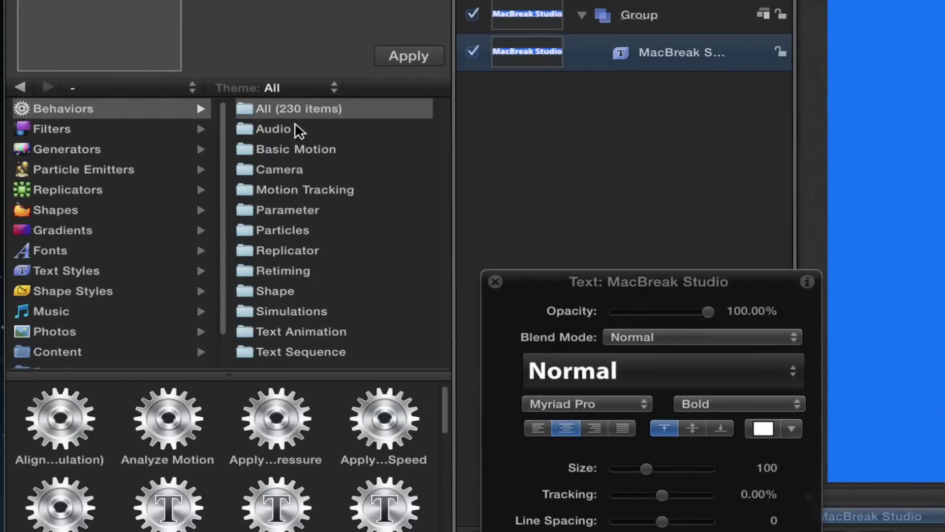
{"action": "left_click", "coordinate": [291, 331]}
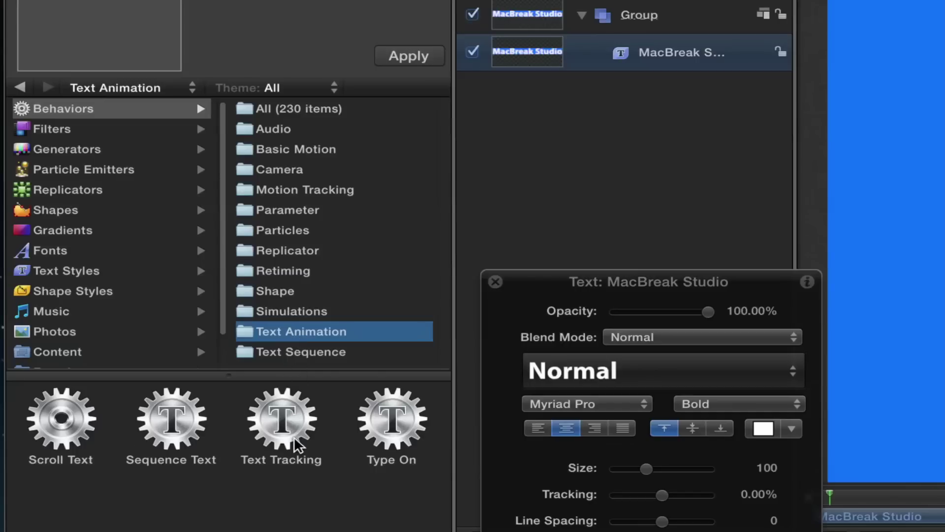
Step: Browse the Sequence Text Text-Basic presets, then return to the Text Animation behaviors
{"action": "left_click", "coordinate": [300, 352]}
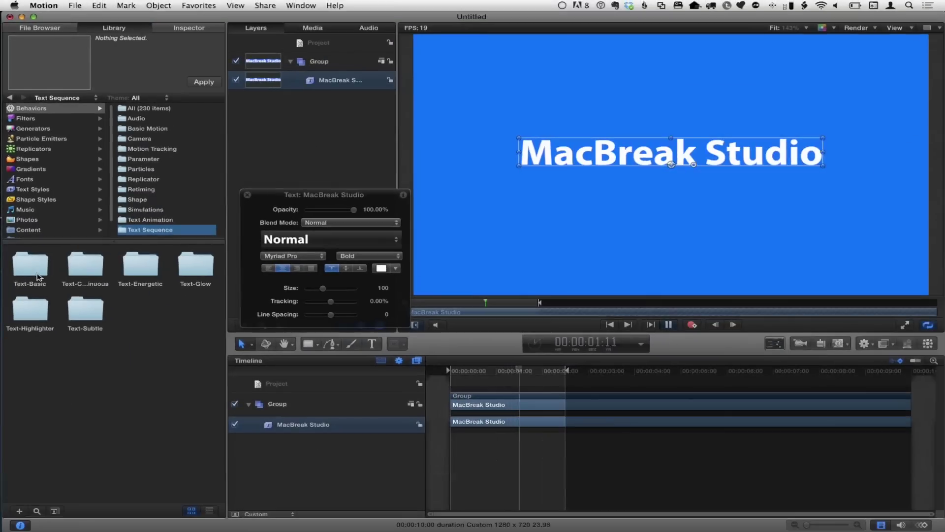
{"action": "double_click", "coordinate": [29, 265]}
{"action": "scroll", "coordinate": [114, 346], "scroll_direction": "down", "scroll_amount": 3}
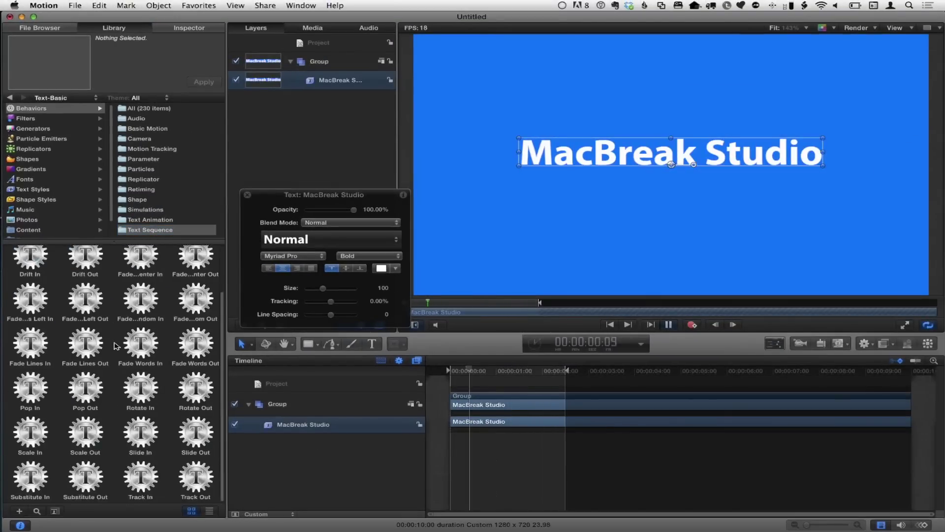
{"action": "scroll", "coordinate": [115, 346], "scroll_direction": "up", "scroll_amount": 1}
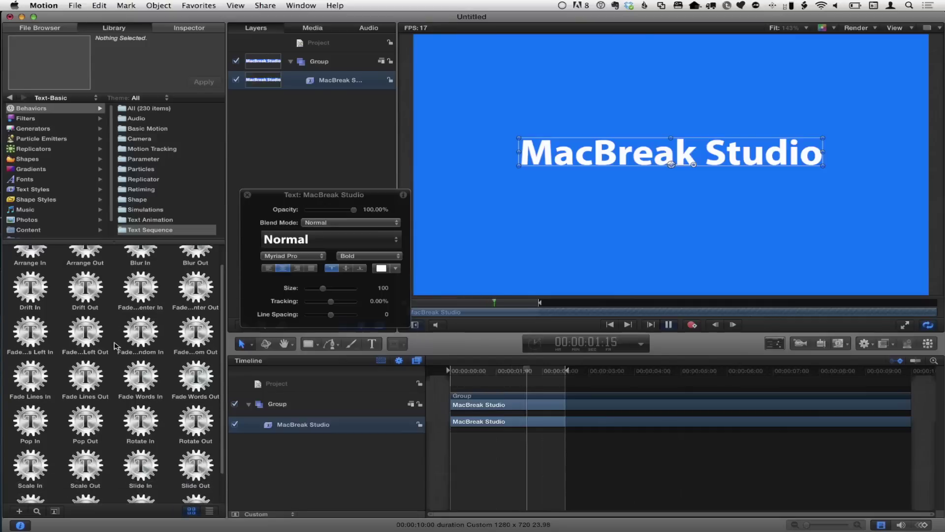
{"action": "left_click", "coordinate": [166, 221]}
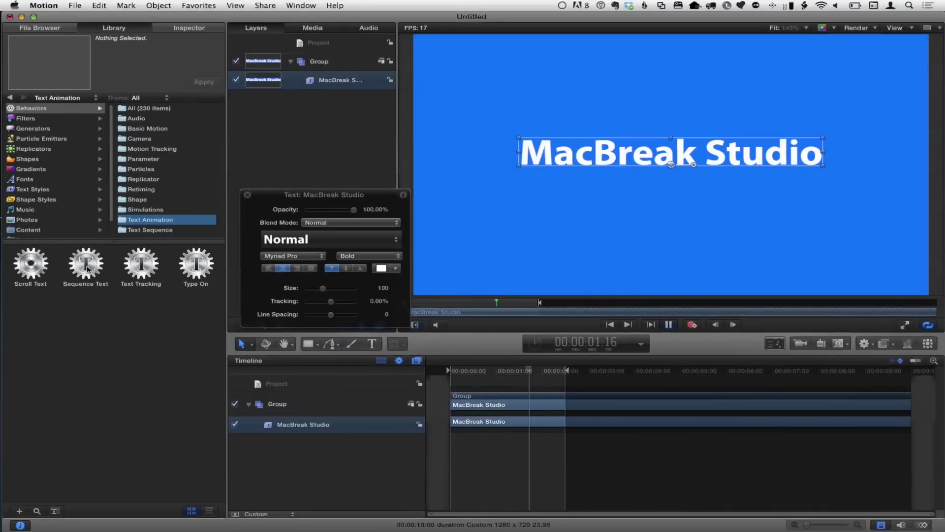
Step: Drop Sequence Text onto the MacBreak Studio layer, preview playback, and reselect the behavior
{"action": "left_click_drag", "start_coordinate": [328, 81], "coordinate": [330, 85]}
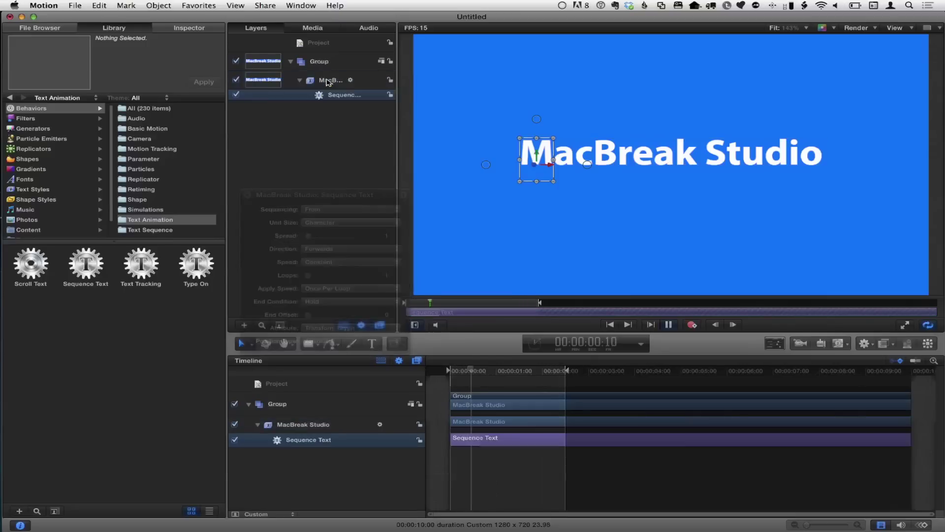
{"action": "left_click_drag", "start_coordinate": [349, 201], "coordinate": [268, 200]}
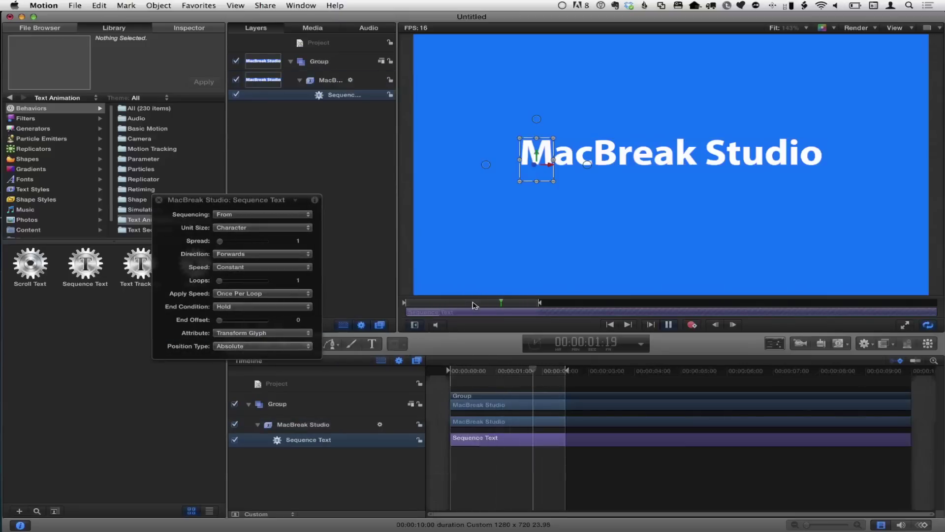
{"action": "key", "text": "Right"}
{"action": "key", "text": "space"}
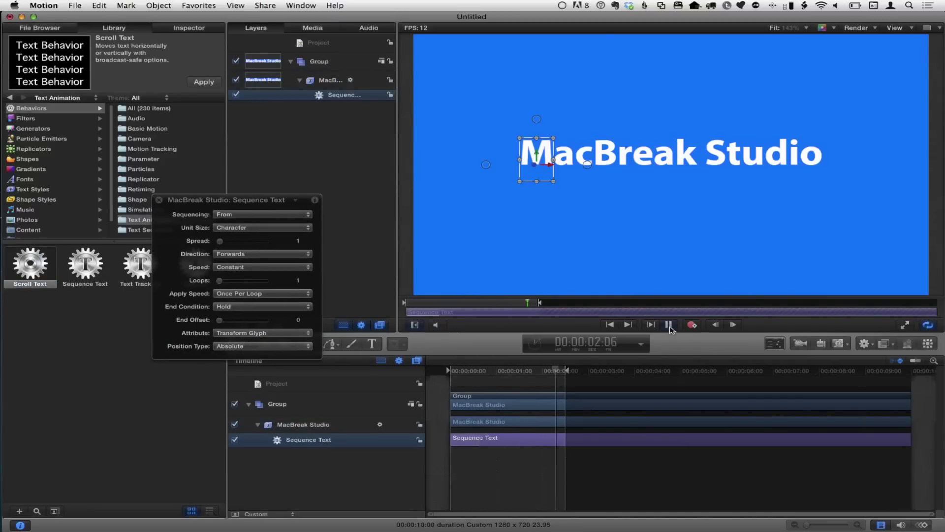
{"action": "left_click", "coordinate": [668, 325]}
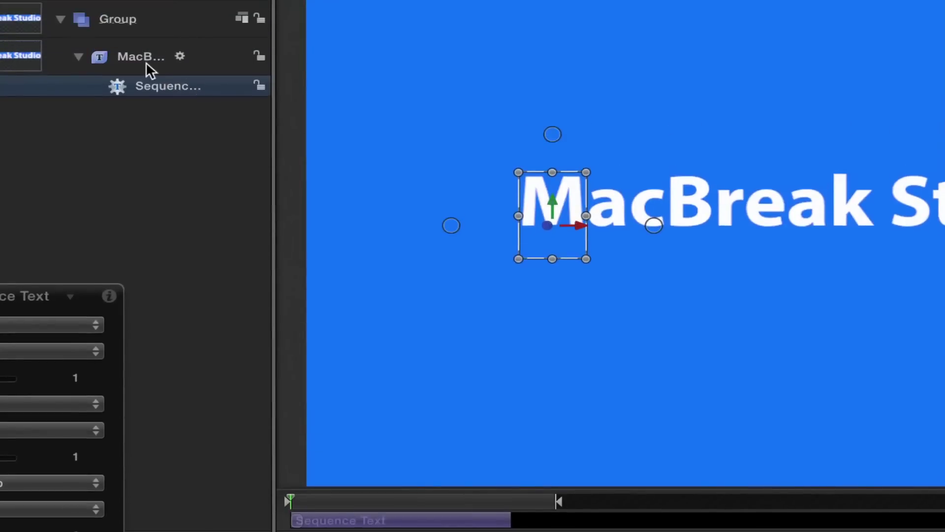
{"action": "left_click", "coordinate": [134, 54]}
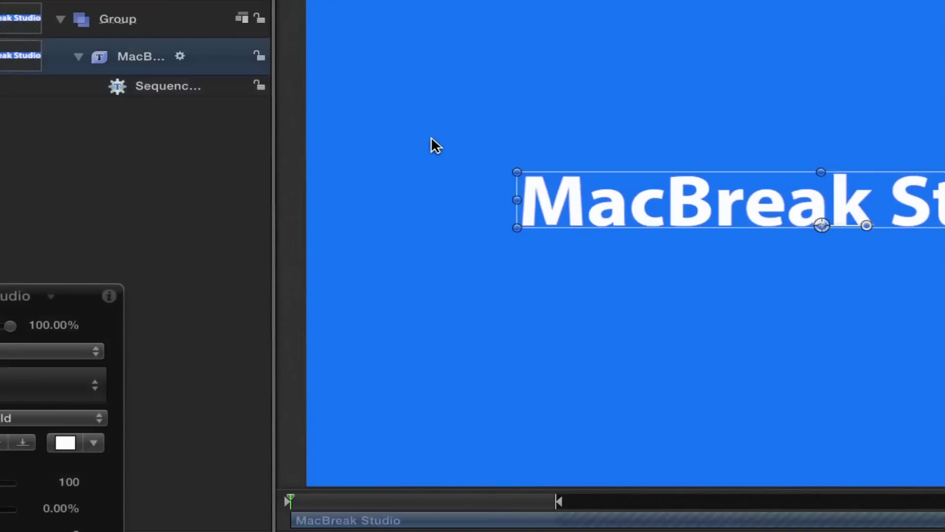
{"action": "left_click", "coordinate": [141, 88]}
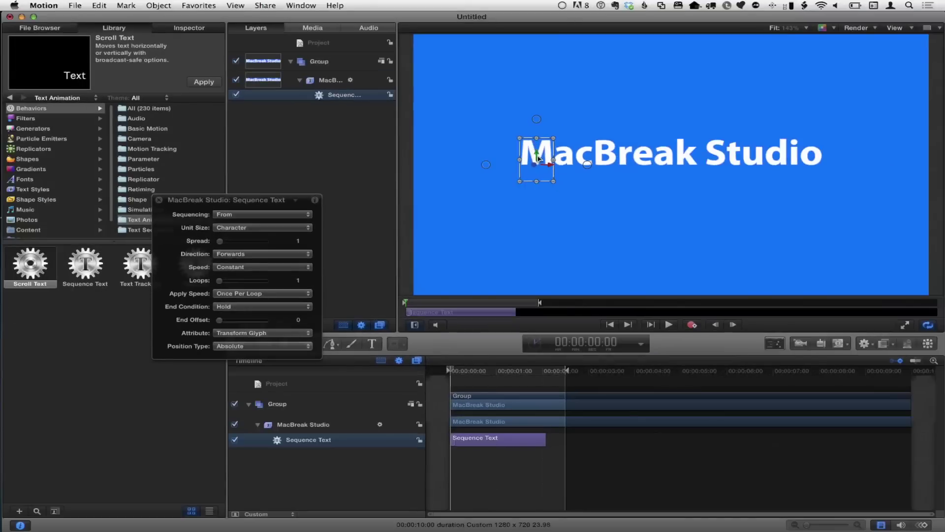
Step: Offset the sequenced glyphs vertically and tip them over around the X axis, moving the HUD aside
{"action": "left_click_drag", "start_coordinate": [538, 155], "coordinate": [537, 97]}
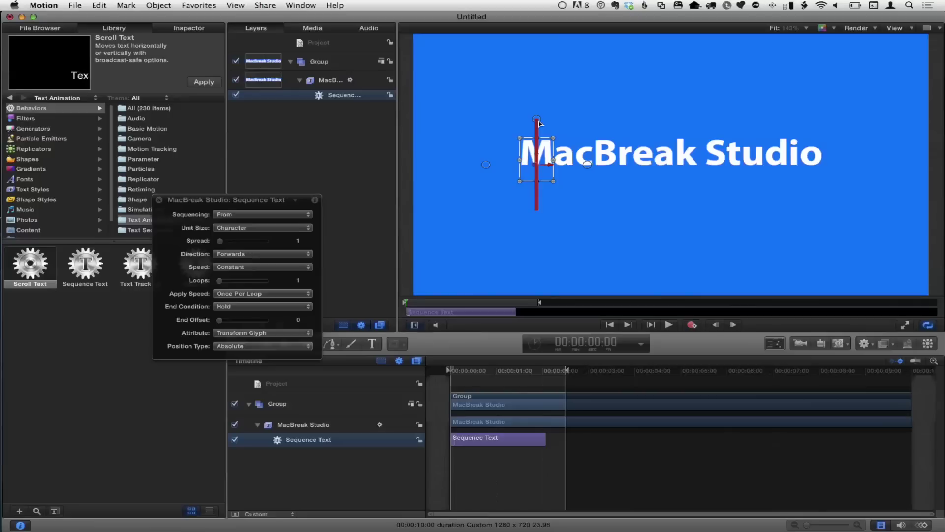
{"action": "left_click_drag", "start_coordinate": [540, 156], "coordinate": [538, 219]}
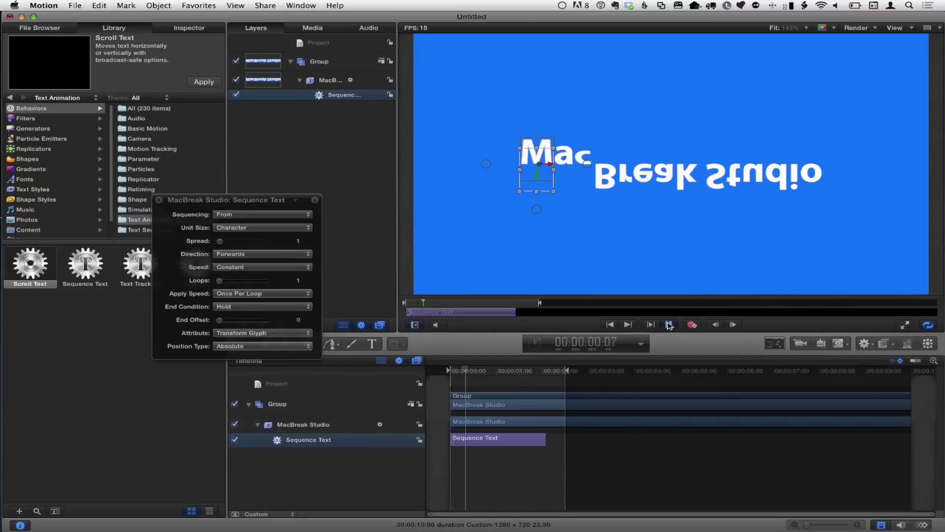
{"action": "left_click_drag", "start_coordinate": [254, 203], "coordinate": [311, 173]}
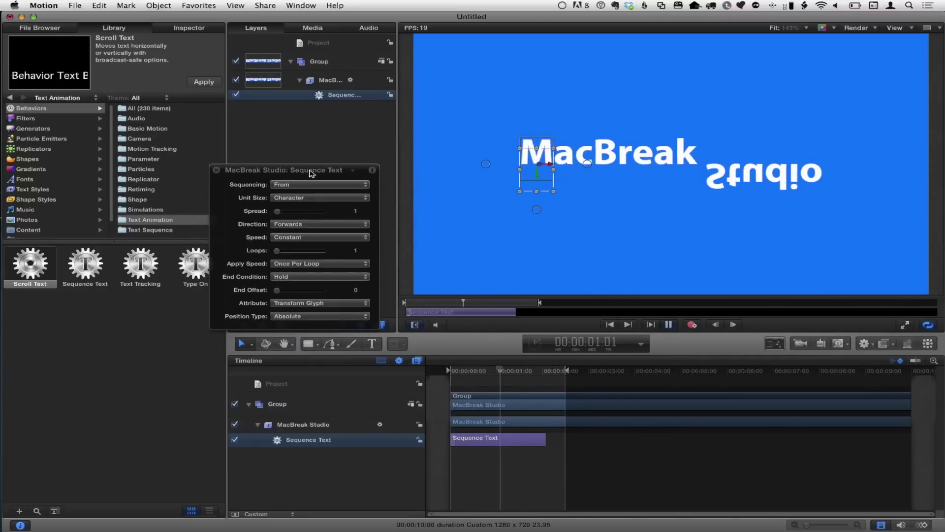
{"action": "left_click_drag", "start_coordinate": [272, 171], "coordinate": [307, 158]}
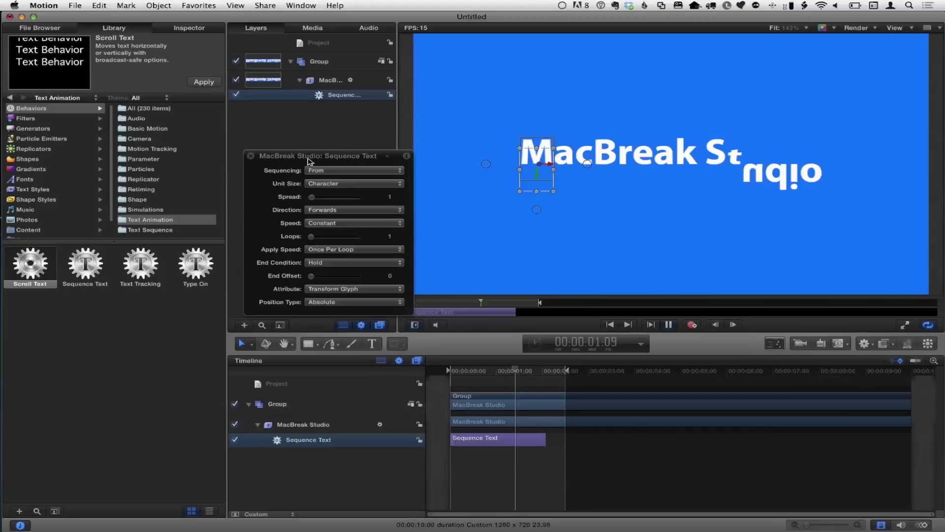
Step: Raise the Sequence Text spread to 15, scrub the flip, and draw a white rectangle above
{"action": "left_click_drag", "start_coordinate": [318, 197], "coordinate": [320, 197]}
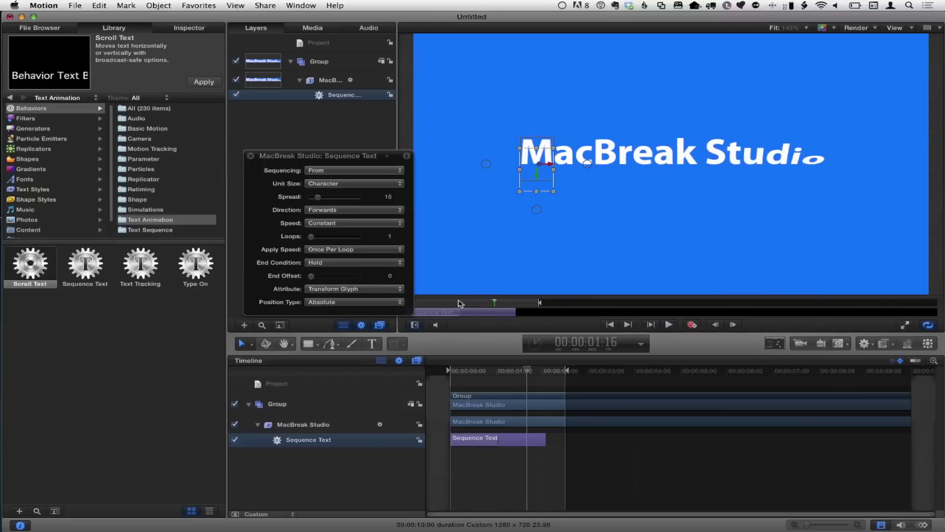
{"action": "left_click_drag", "start_coordinate": [468, 302], "coordinate": [450, 302]}
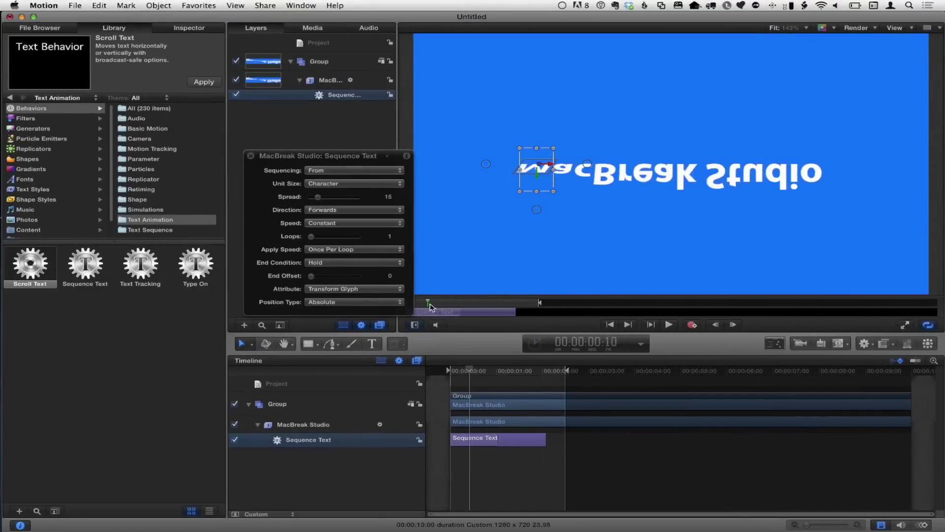
{"action": "left_click_drag", "start_coordinate": [454, 307], "coordinate": [471, 306]}
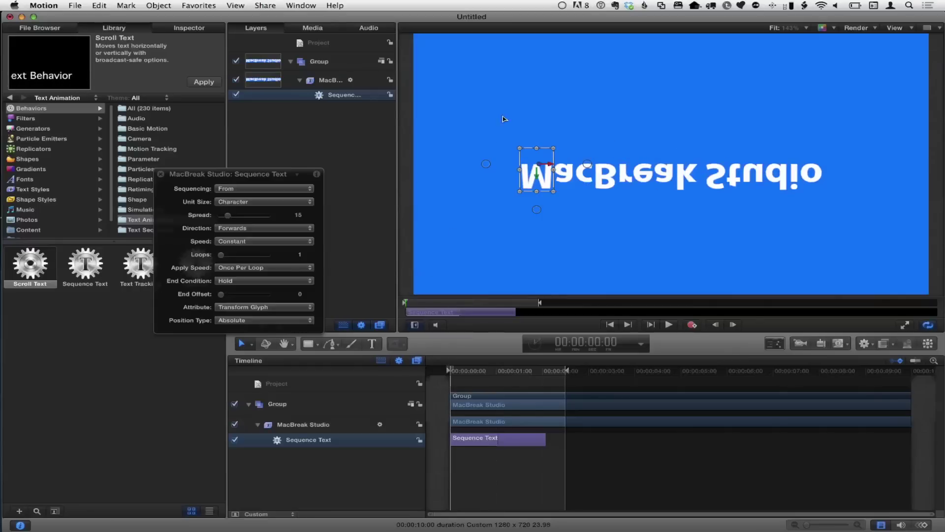
{"action": "key", "text": "r"}
{"action": "mouse_move", "coordinate": [462, 63]}
{"action": "left_mouse_down"}
{"action": "mouse_move", "coordinate": [542, 124]}
{"action": "mouse_move", "coordinate": [543, 151]}
{"action": "left_mouse_up"}
{"action": "key", "text": "s"}
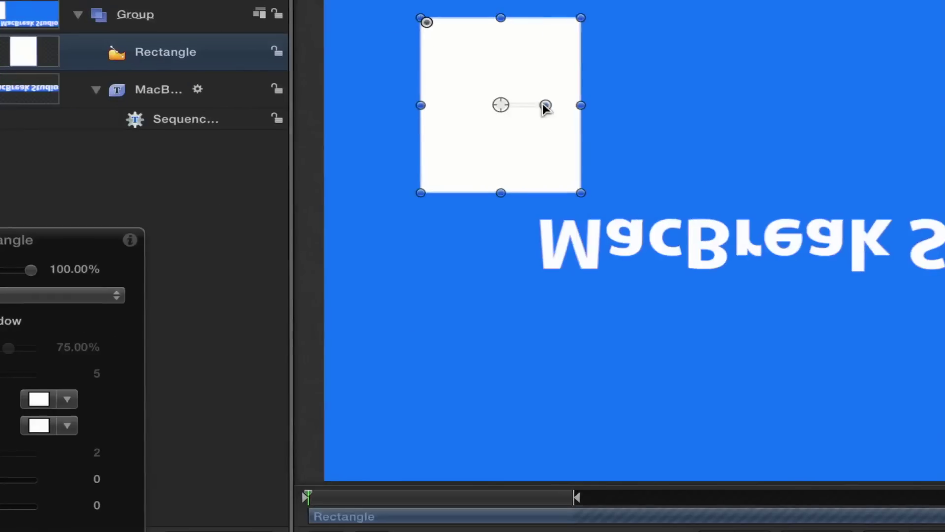
{"action": "mouse_move", "coordinate": [545, 105]}
{"action": "left_mouse_down"}
{"action": "mouse_move", "coordinate": [519, 148]}
{"action": "mouse_move", "coordinate": [544, 99]}
{"action": "left_mouse_up"}
{"action": "key", "text": "super+z"}
{"action": "left_click_drag", "start_coordinate": [584, 194], "coordinate": [570, 168]}
{"action": "key", "text": "Delete"}
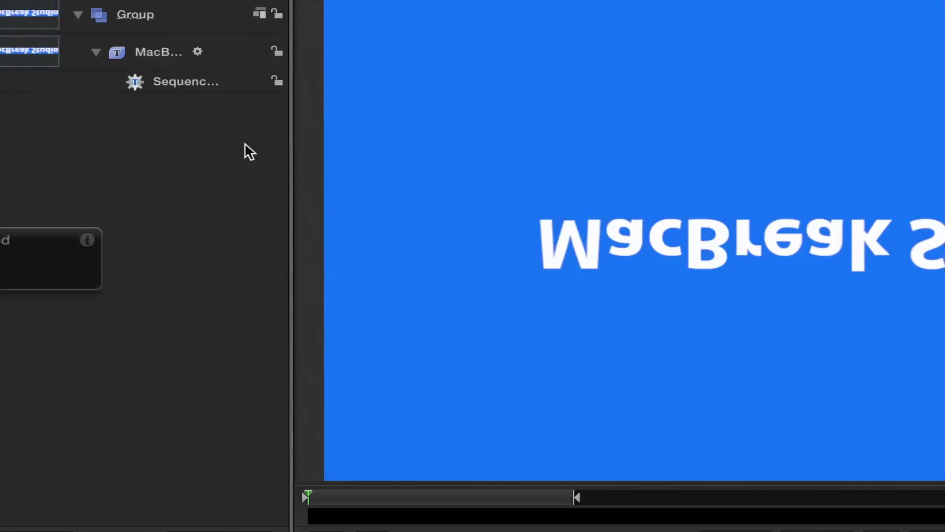
{"action": "left_click", "coordinate": [158, 57]}
{"action": "left_click", "coordinate": [160, 76]}
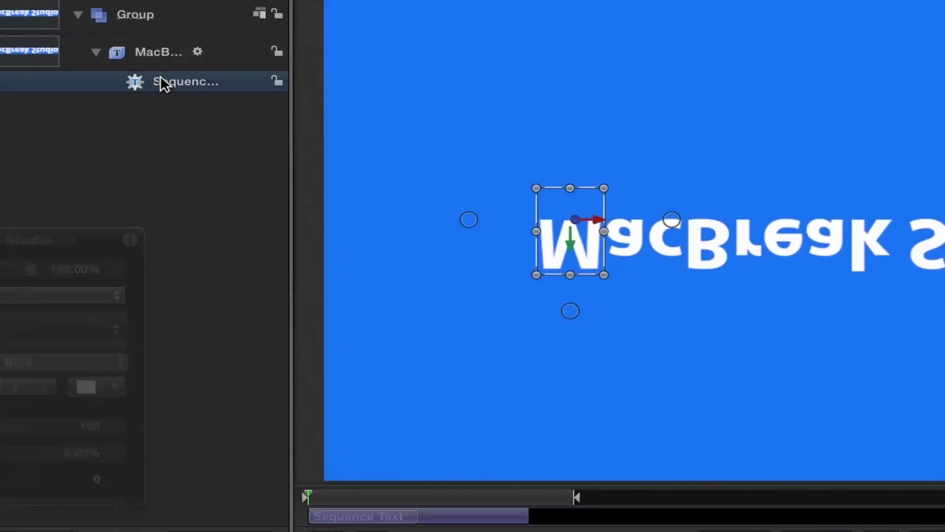
{"action": "left_click", "coordinate": [164, 55]}
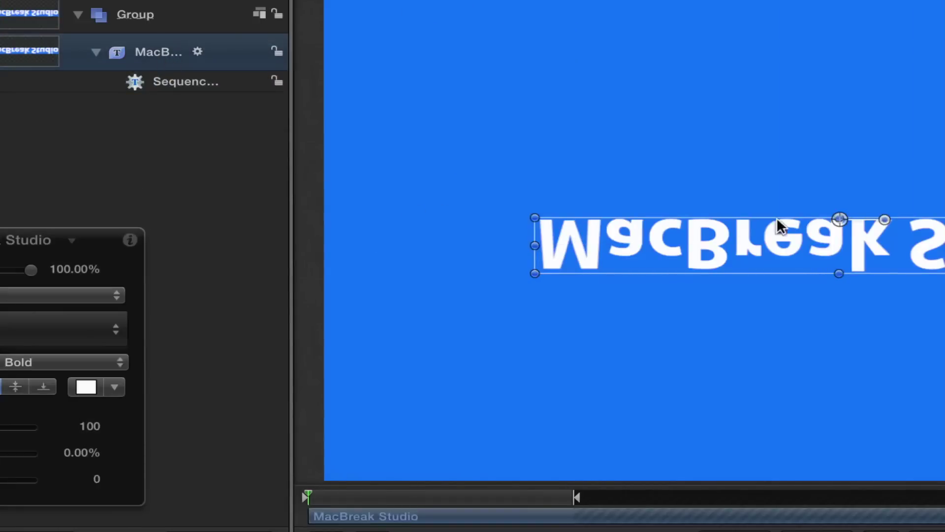
{"action": "left_click_drag", "start_coordinate": [350, 497], "coordinate": [473, 496]}
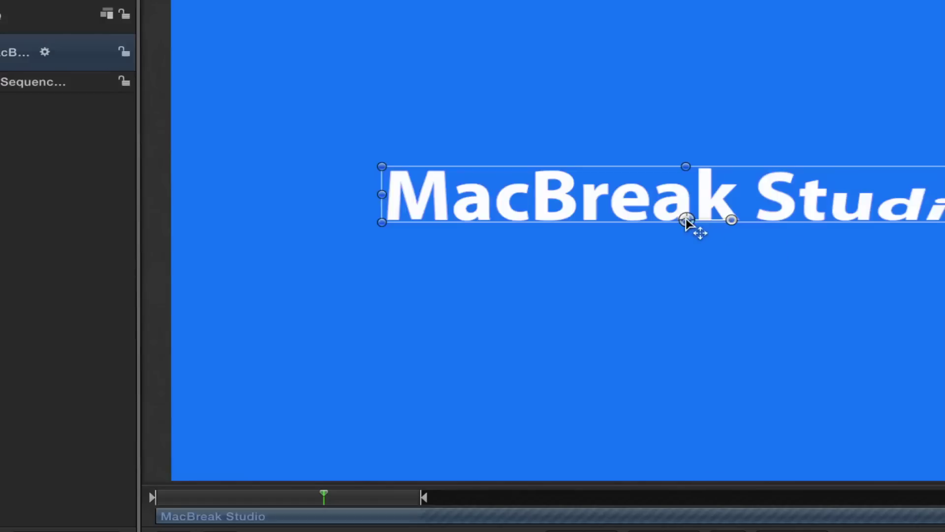
Step: Raise the text's anchor point to the middle of the letters and scrub to preview the flip
{"action": "right_click", "coordinate": [659, 210]}
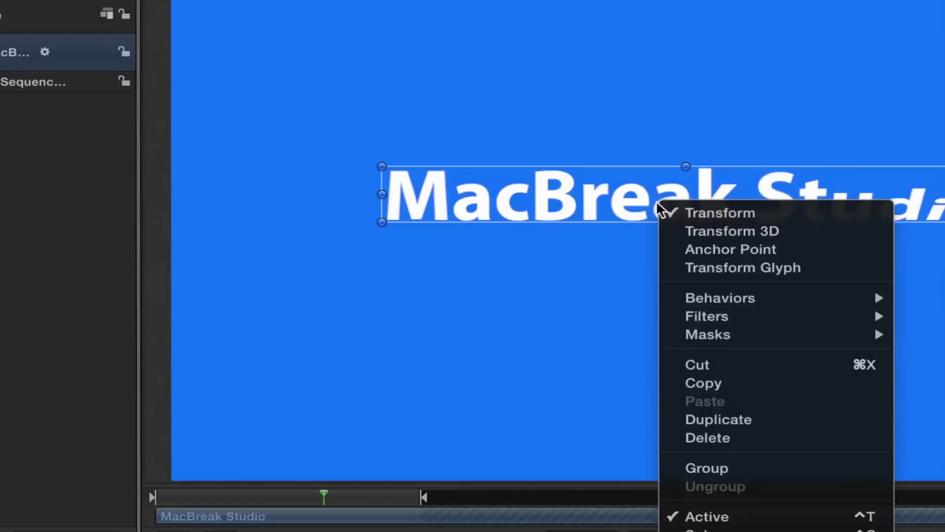
{"action": "left_click", "coordinate": [705, 249]}
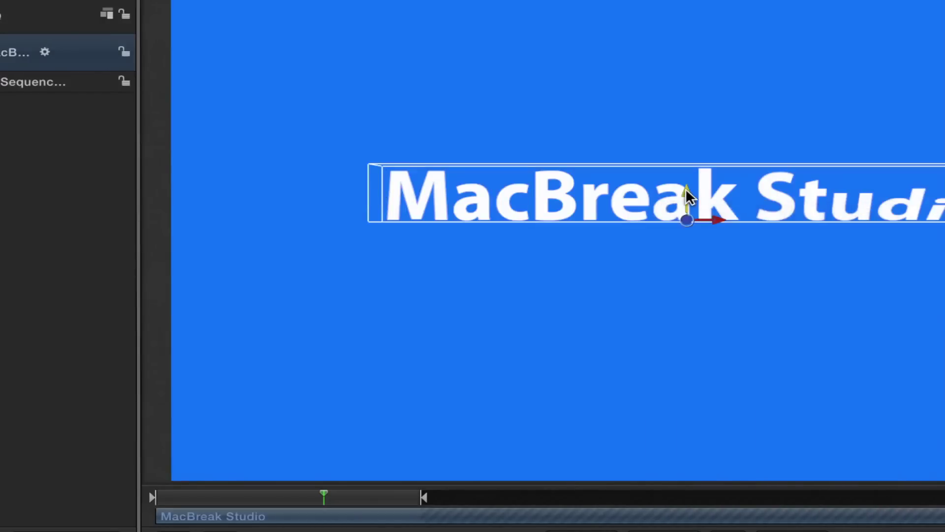
{"action": "left_click_drag", "start_coordinate": [687, 191], "coordinate": [685, 169]}
{"action": "mouse_move", "coordinate": [301, 495]}
{"action": "left_mouse_down"}
{"action": "mouse_move", "coordinate": [210, 495]}
{"action": "mouse_move", "coordinate": [318, 497]}
{"action": "mouse_move", "coordinate": [174, 495]}
{"action": "mouse_move", "coordinate": [306, 499]}
{"action": "left_mouse_up"}
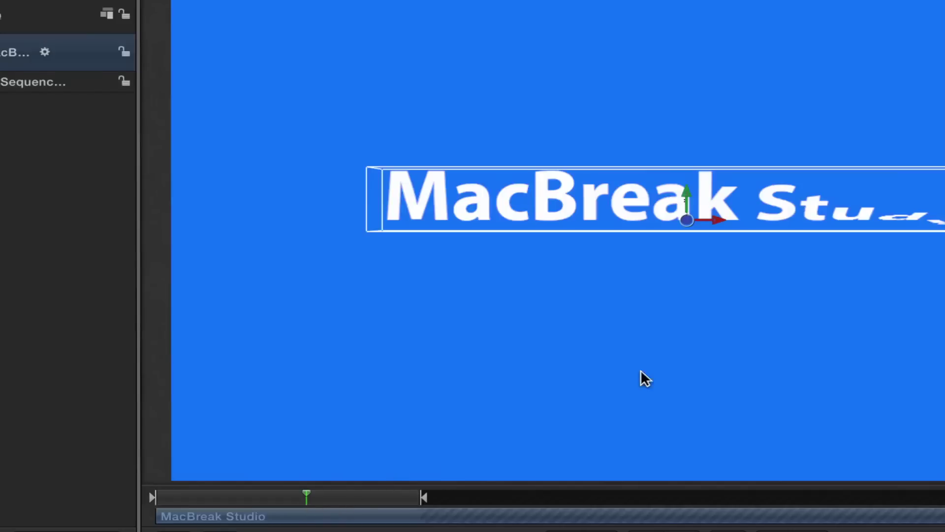
{"action": "key", "text": "shift+s"}
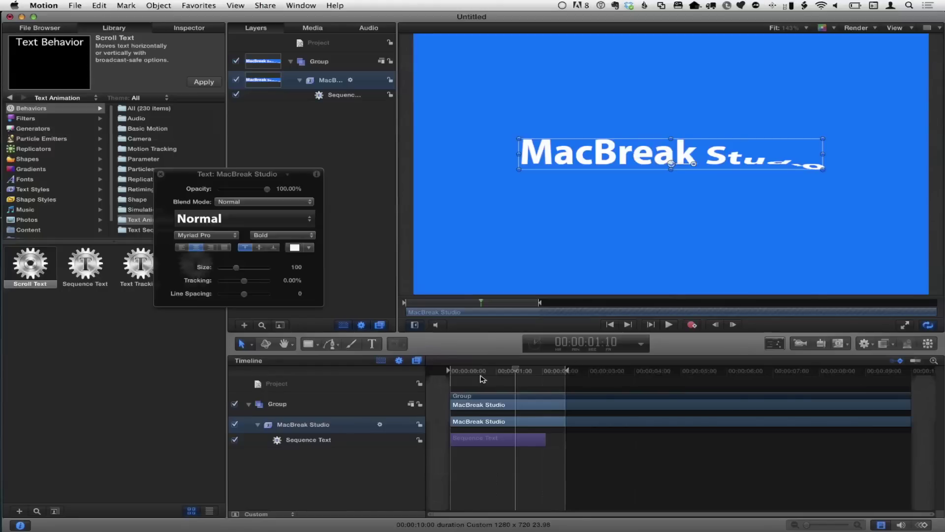
{"action": "left_click_drag", "start_coordinate": [482, 379], "coordinate": [507, 379]}
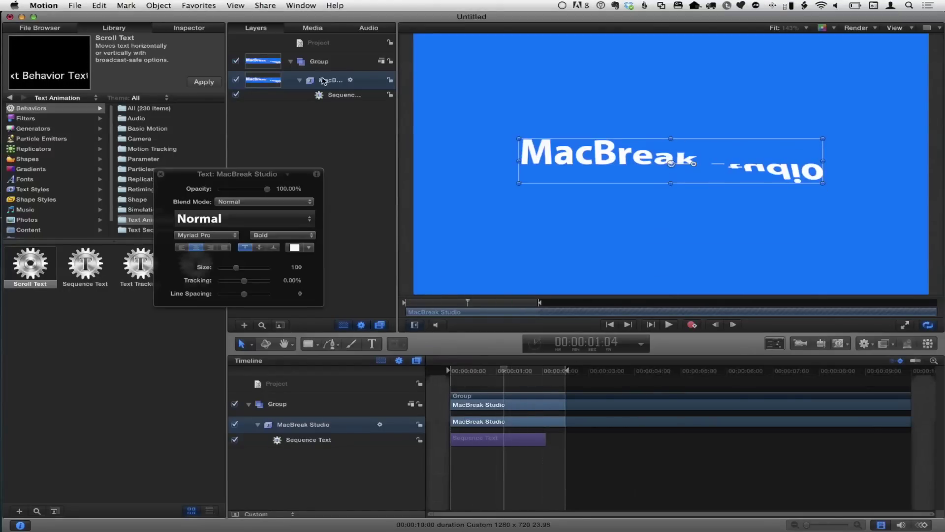
Step: Offset the Sequence Text letters leftward, preview, then undo so they flip in place again
{"action": "left_click", "coordinate": [336, 96]}
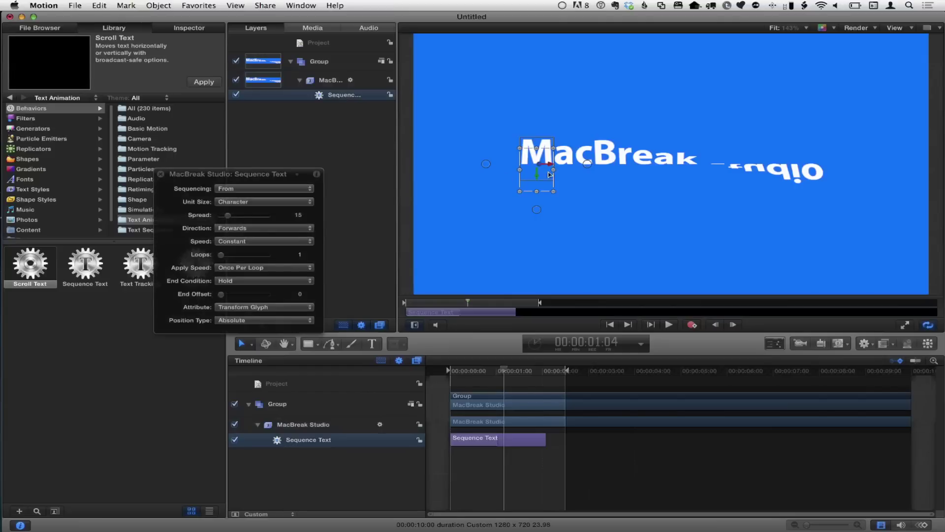
{"action": "left_click_drag", "start_coordinate": [550, 174], "coordinate": [468, 167]}
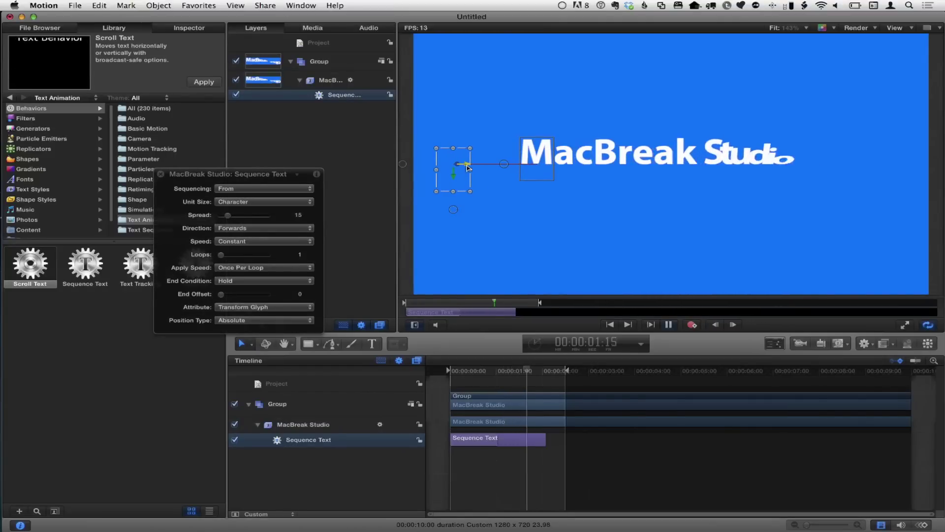
{"action": "left_click_drag", "start_coordinate": [212, 176], "coordinate": [290, 181]}
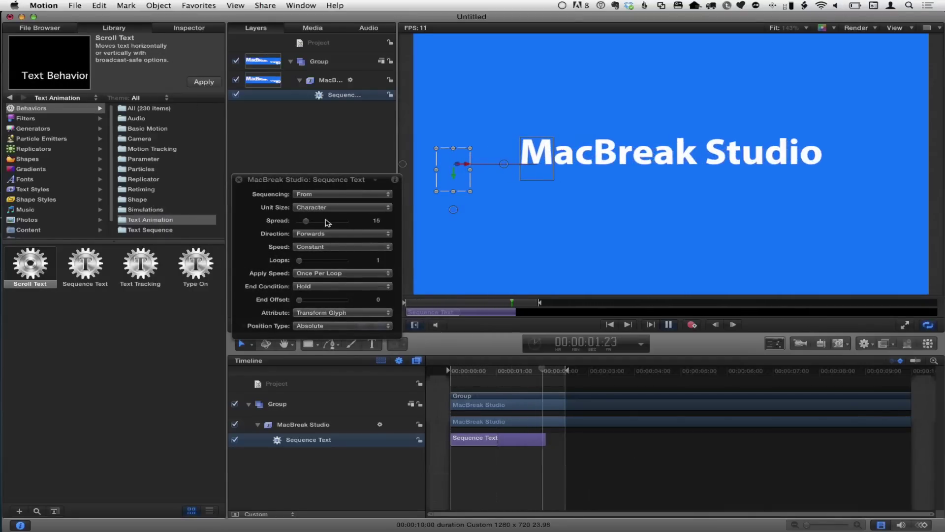
{"action": "key", "text": "space"}
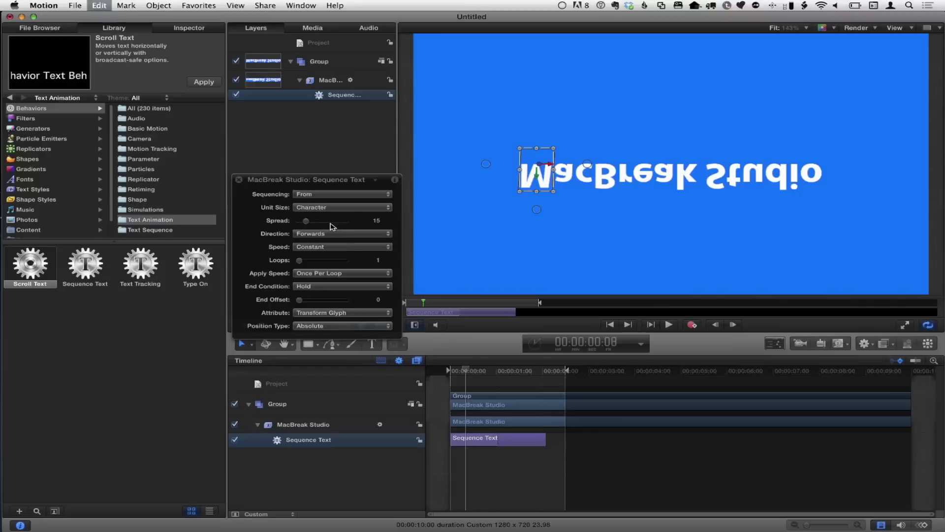
{"action": "key", "text": "space"}
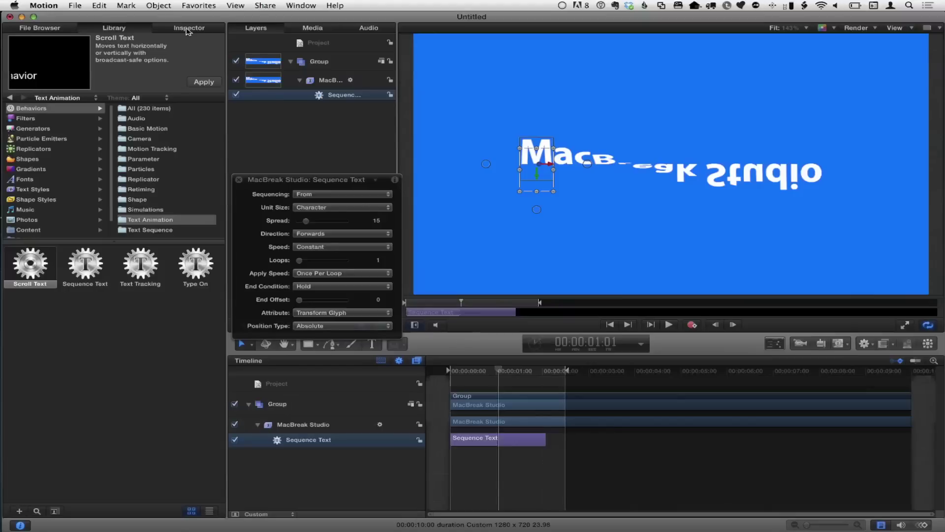
Step: Inspect the Sequence Text parameters and review the 180° X rotation value
{"action": "left_click", "coordinate": [188, 29]}
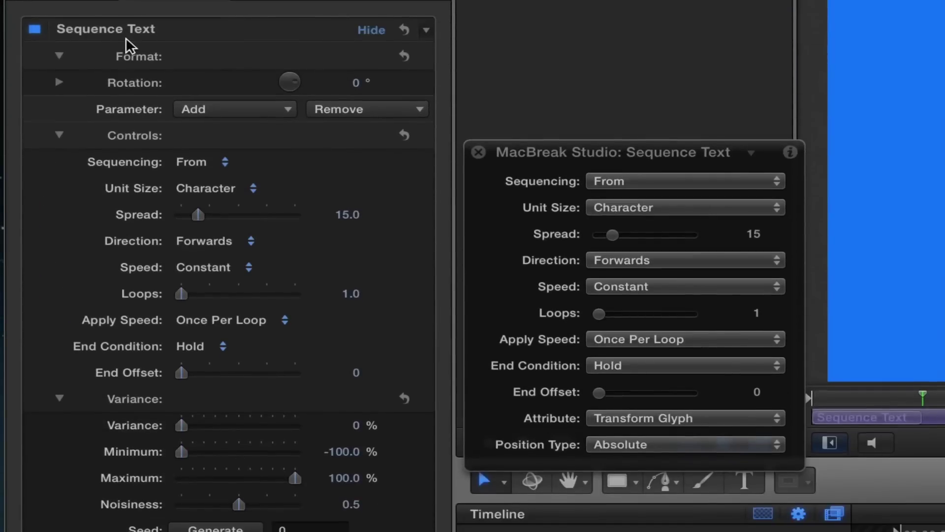
{"action": "left_click", "coordinate": [58, 83]}
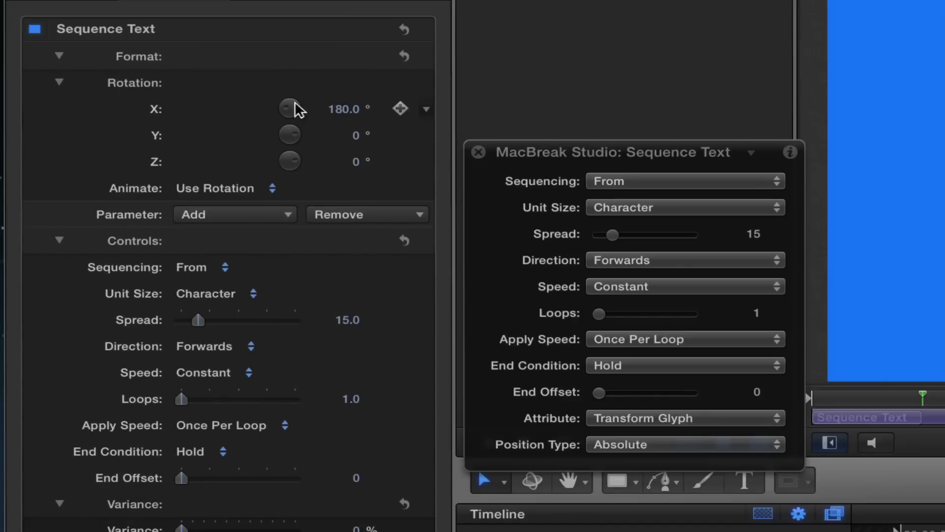
{"action": "double_click", "coordinate": [331, 110]}
{"action": "left_click", "coordinate": [56, 81]}
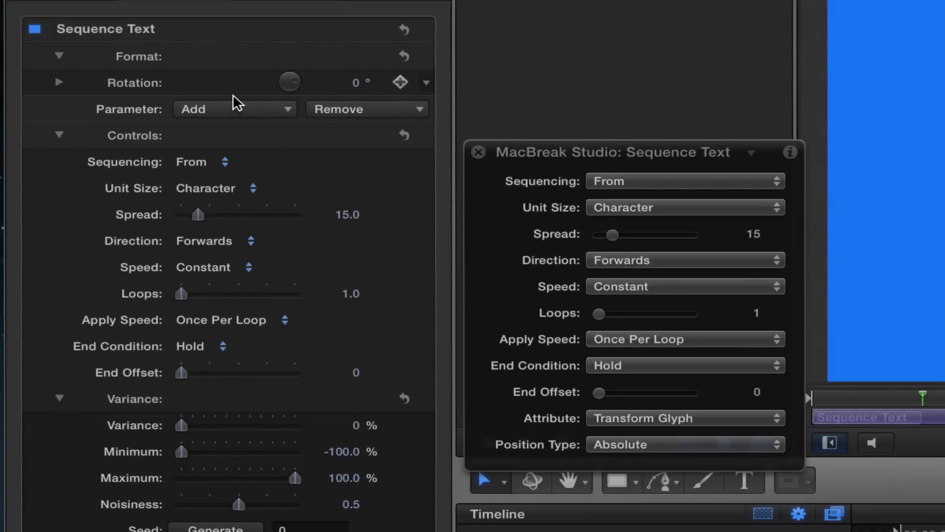
Step: Add Opacity to the sequenced parameters at 0% and play the flip-and-fade
{"action": "left_click", "coordinate": [227, 109]}
{"action": "mouse_move", "coordinate": [239, 132]}
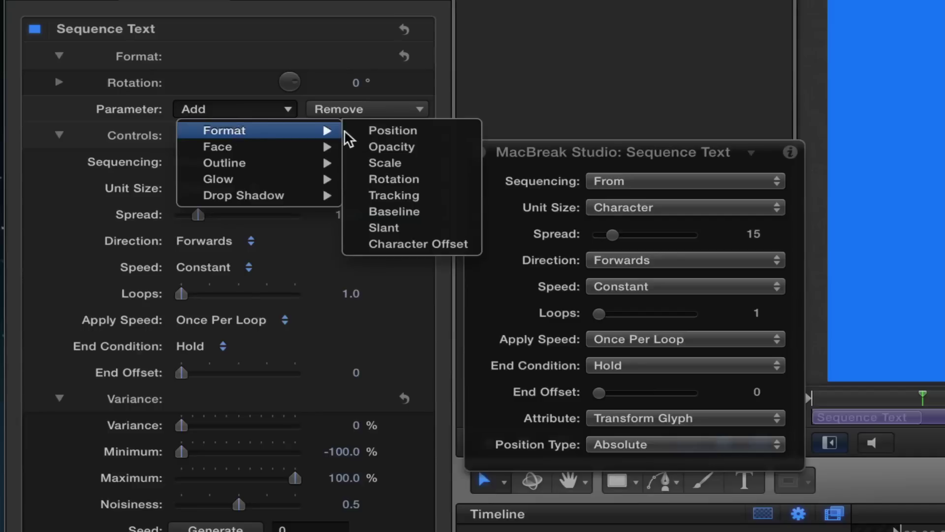
{"action": "left_click", "coordinate": [386, 146]}
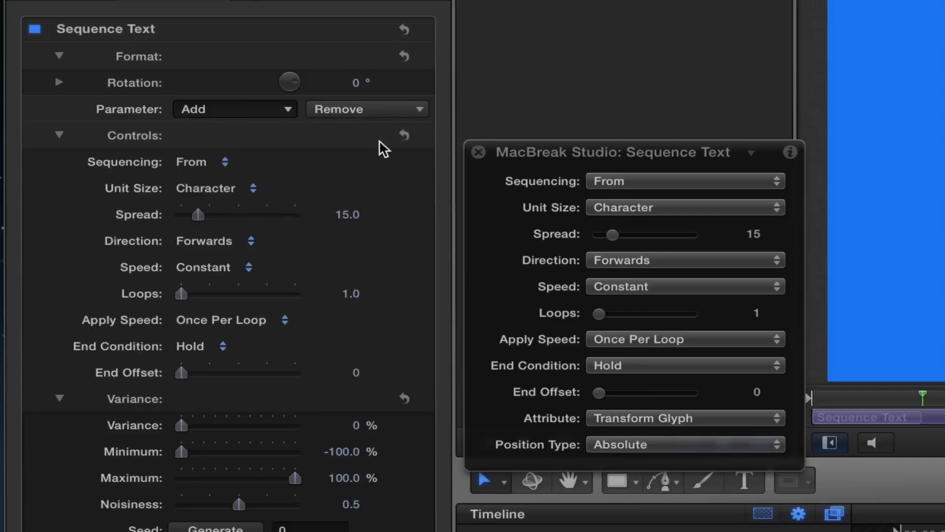
{"action": "left_click_drag", "start_coordinate": [294, 84], "coordinate": [134, 78]}
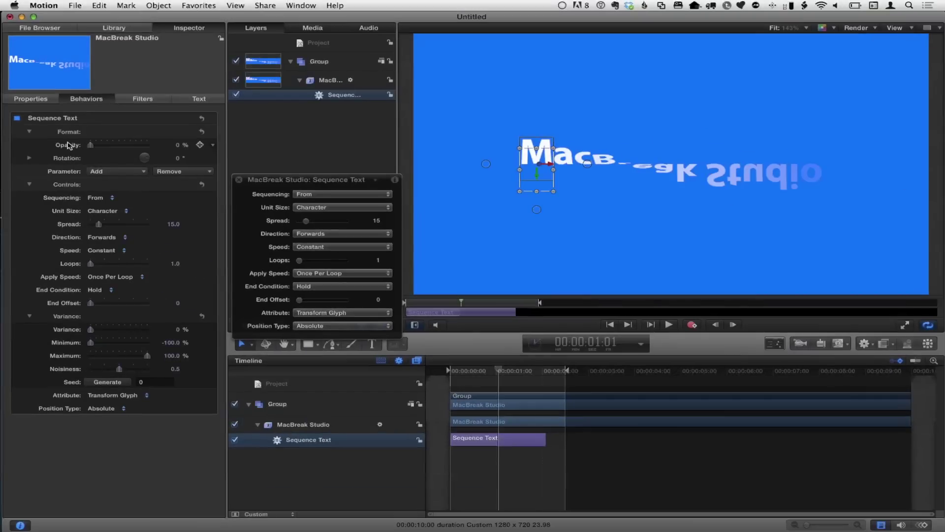
{"action": "key", "text": "space"}
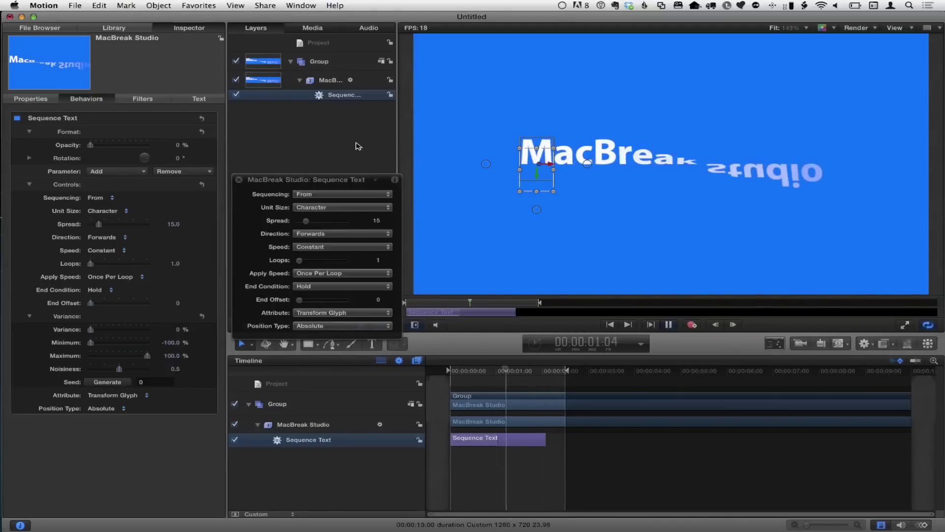
{"action": "key", "text": "space"}
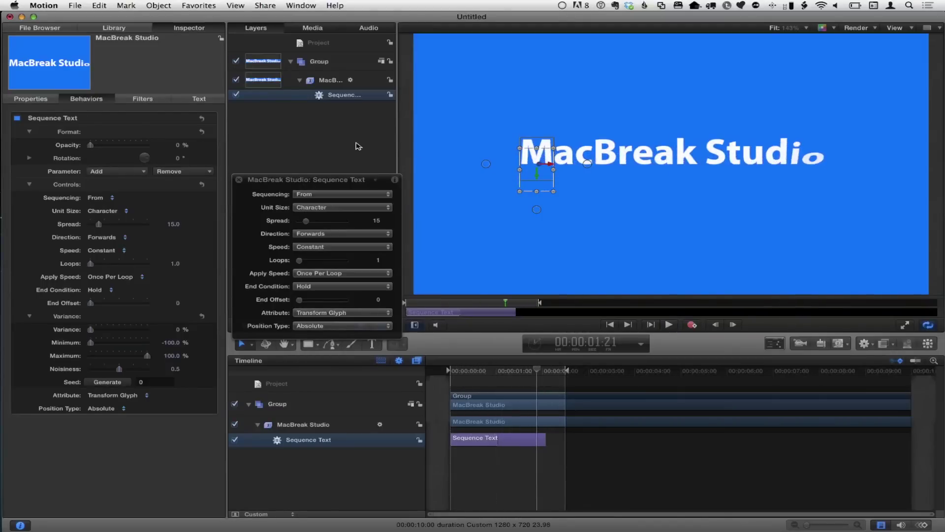
{"action": "left_click", "coordinate": [468, 303]}
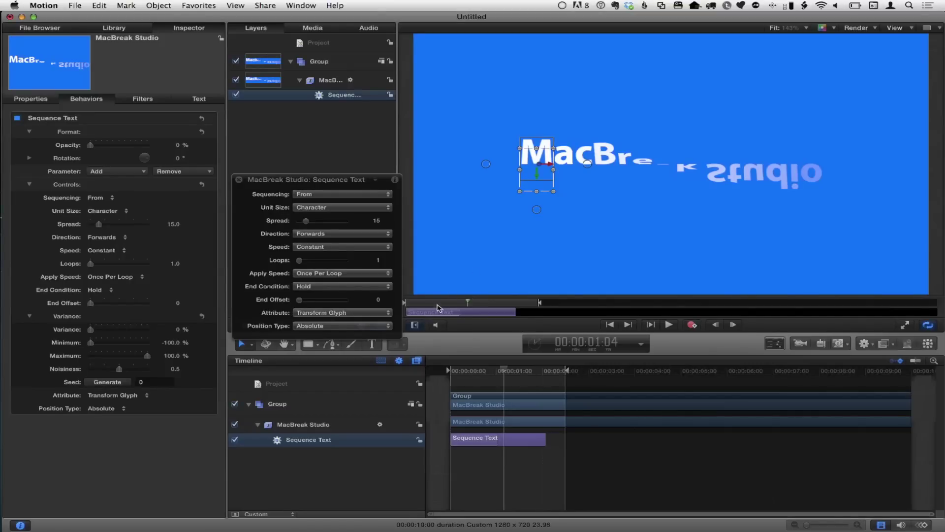
{"action": "left_click_drag", "start_coordinate": [467, 303], "coordinate": [508, 304]}
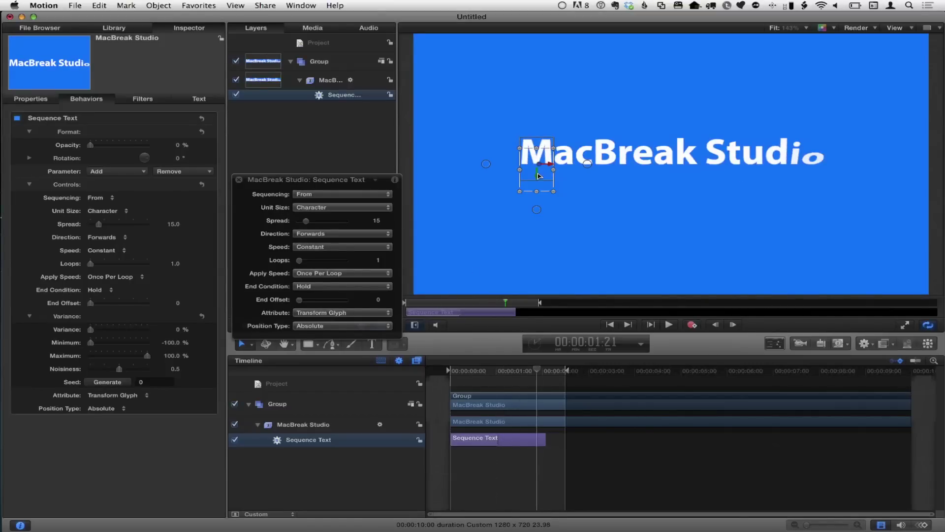
{"action": "left_click_drag", "start_coordinate": [538, 172], "coordinate": [539, 166]}
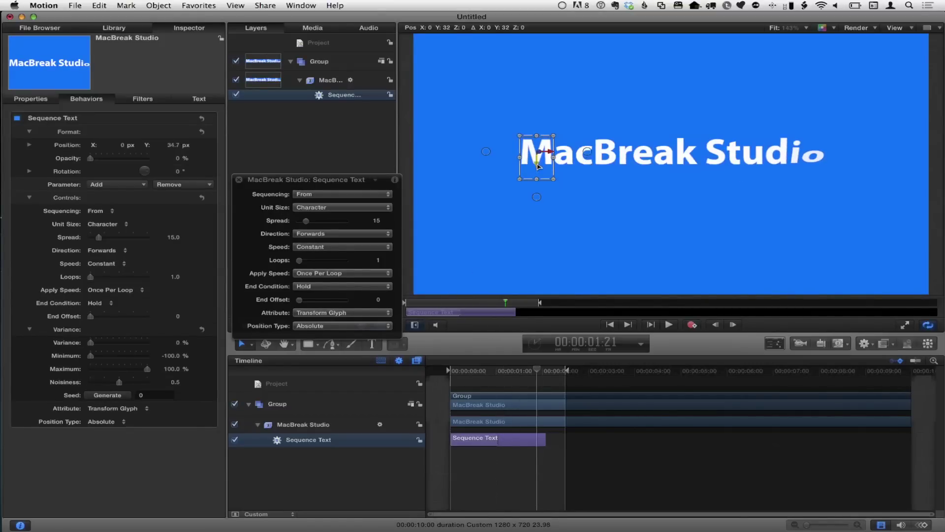
{"action": "key", "text": "space"}
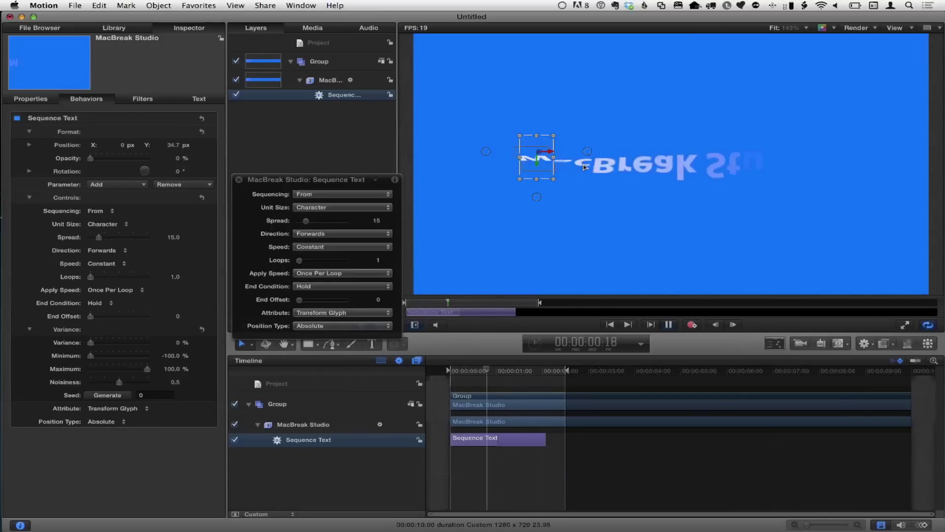
{"action": "key", "text": "space"}
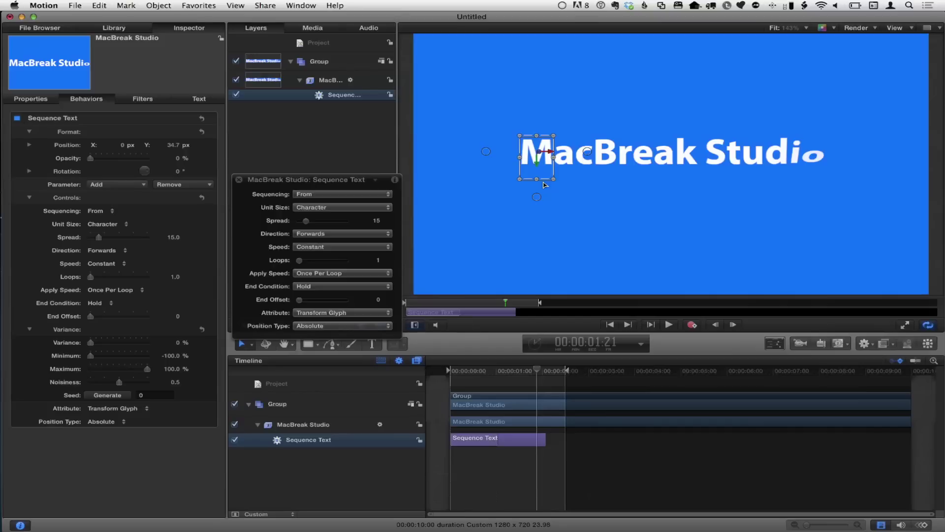
{"action": "key", "text": "super+z"}
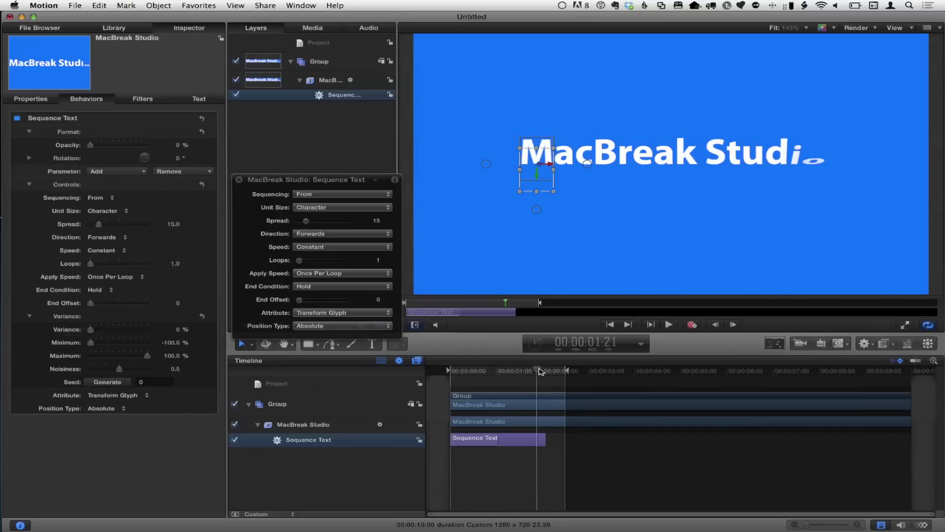
{"action": "left_click_drag", "start_coordinate": [541, 372], "coordinate": [451, 371]}
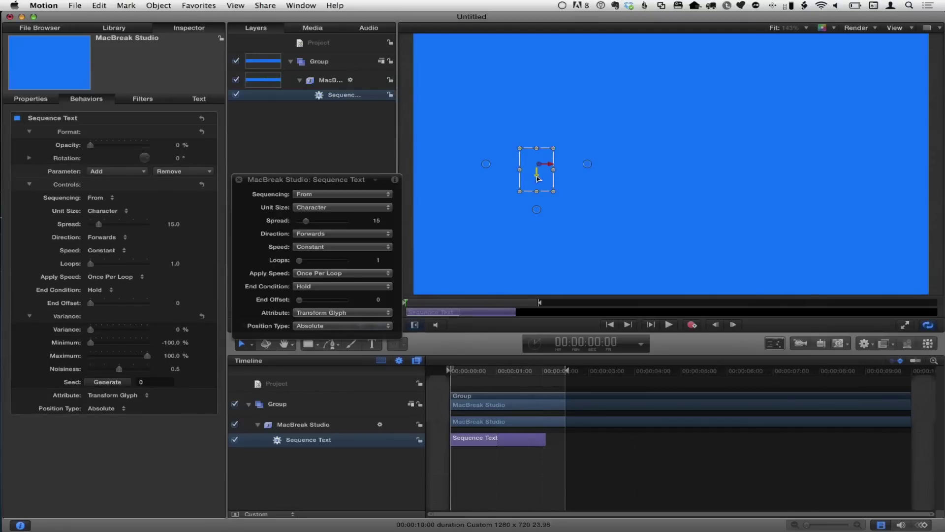
{"action": "left_click_drag", "start_coordinate": [539, 179], "coordinate": [537, 227]}
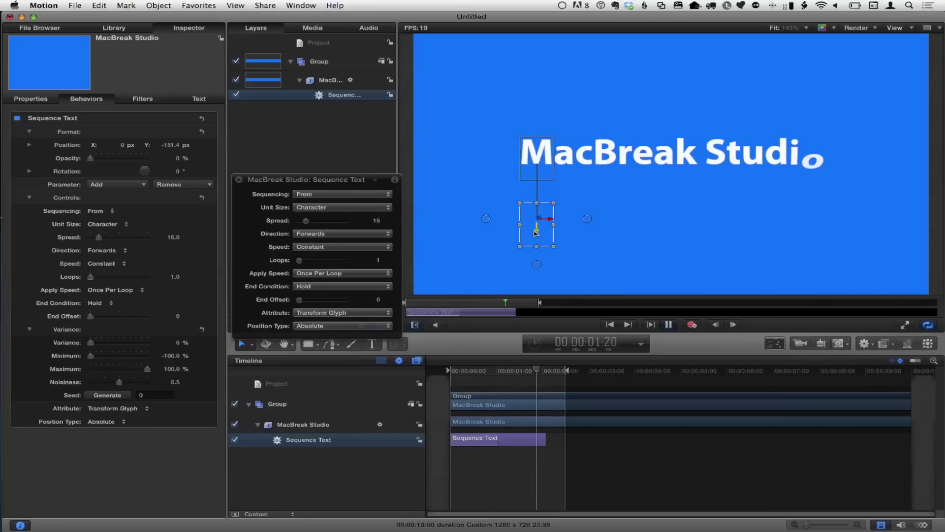
{"action": "key", "text": "super+z"}
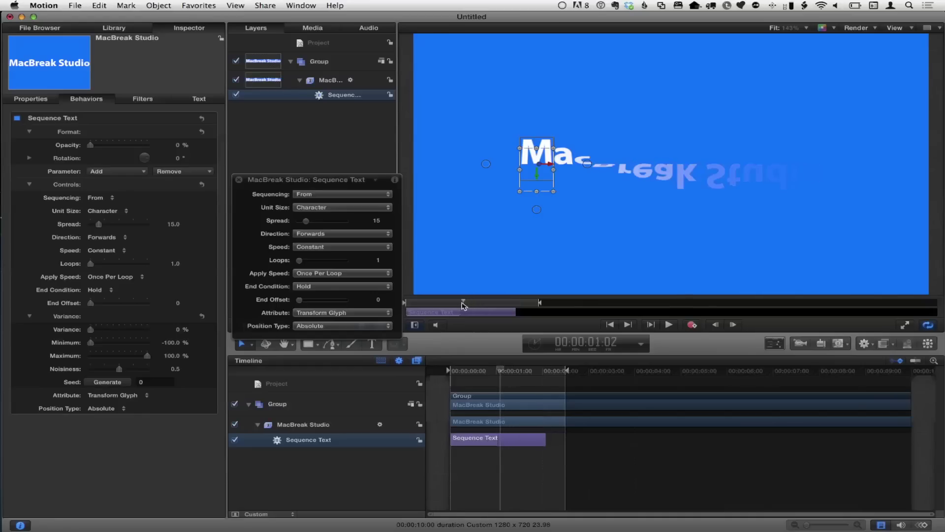
{"action": "left_click_drag", "start_coordinate": [279, 175], "coordinate": [323, 184]}
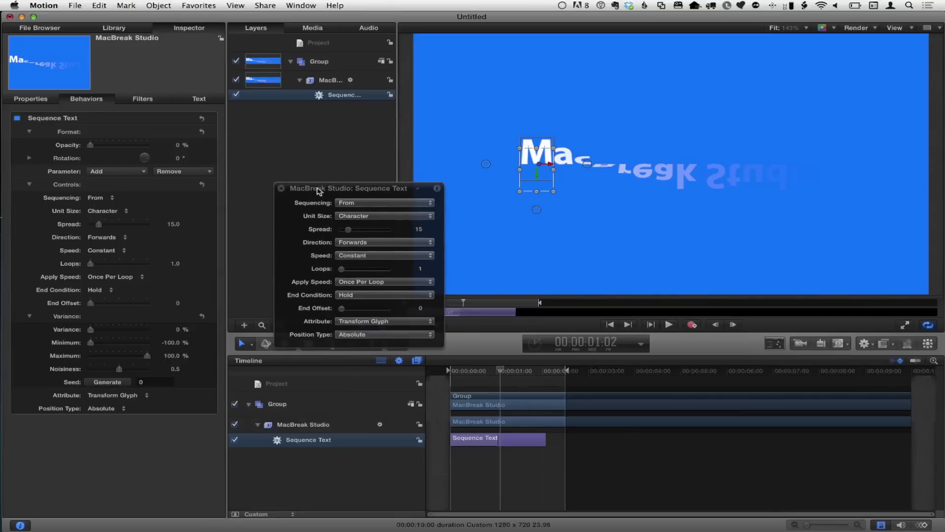
Step: In the text's format and layout settings, raise the behaviour Position Y to 21 px
{"action": "left_click", "coordinate": [199, 100]}
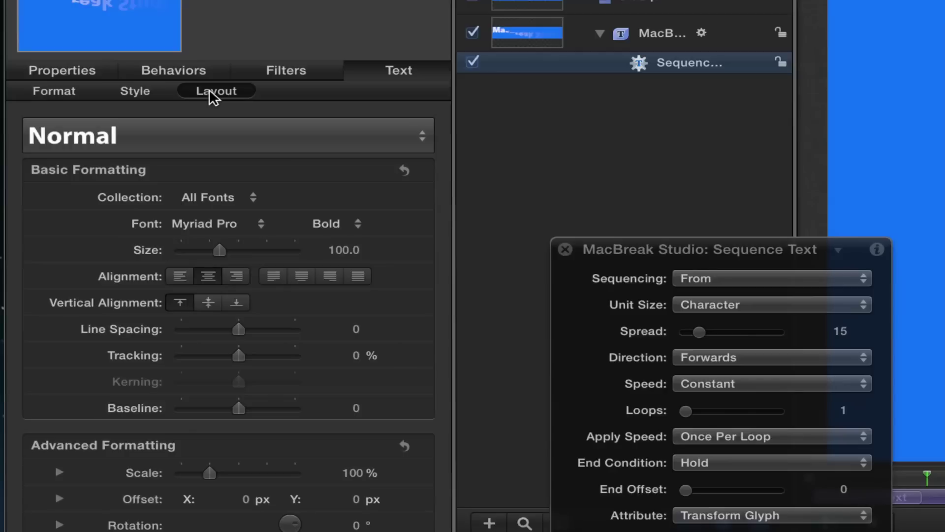
{"action": "left_click", "coordinate": [209, 90]}
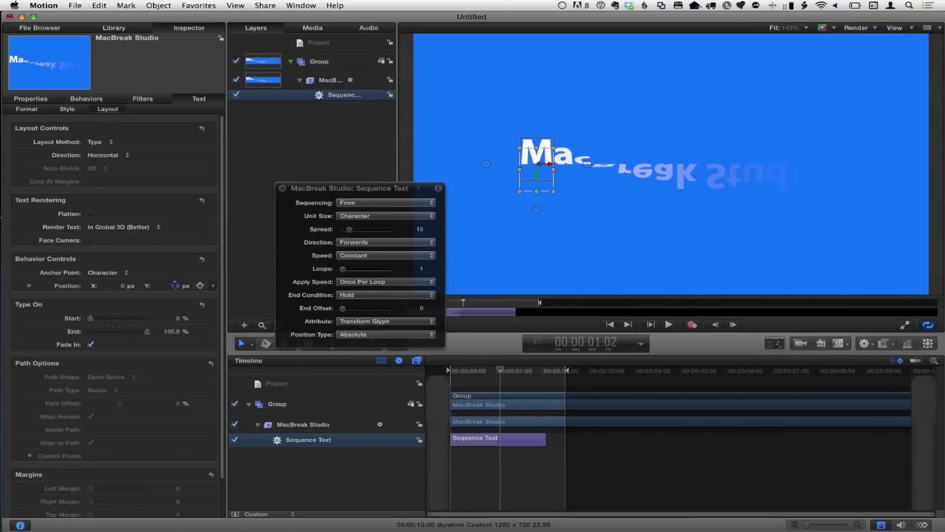
{"action": "left_click_drag", "start_coordinate": [175, 286], "coordinate": [174, 286]}
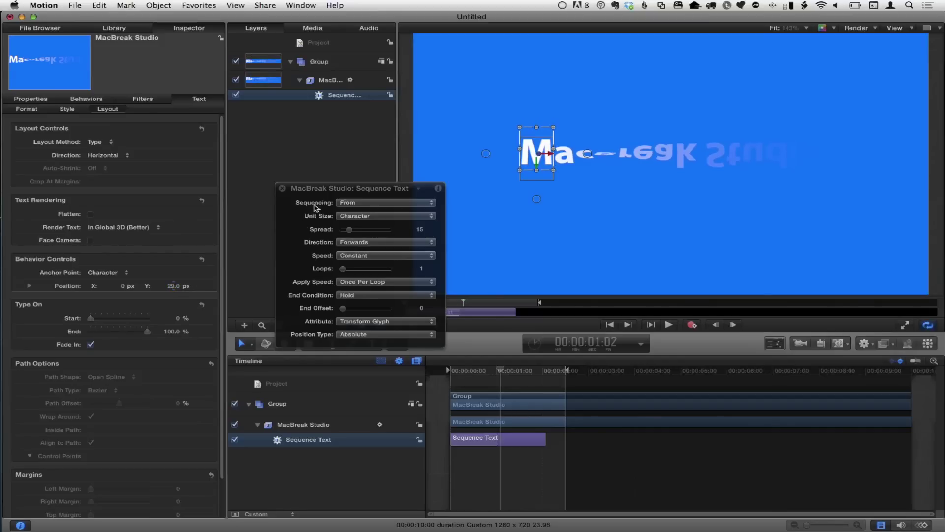
Step: Play the animation and lower the Sequence Text spread from 15 to 8
{"action": "left_click_drag", "start_coordinate": [330, 190], "coordinate": [305, 190]}
{"action": "key", "text": "space"}
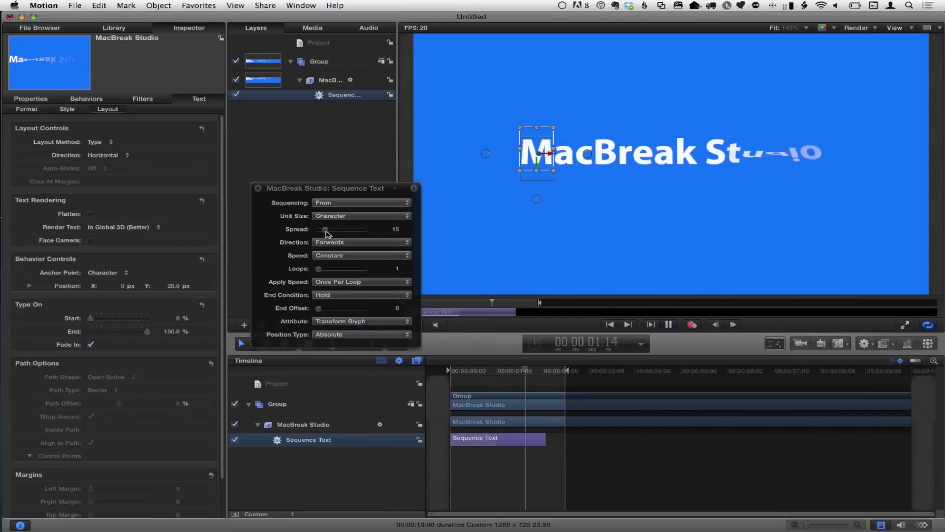
{"action": "left_click_drag", "start_coordinate": [326, 229], "coordinate": [325, 231]}
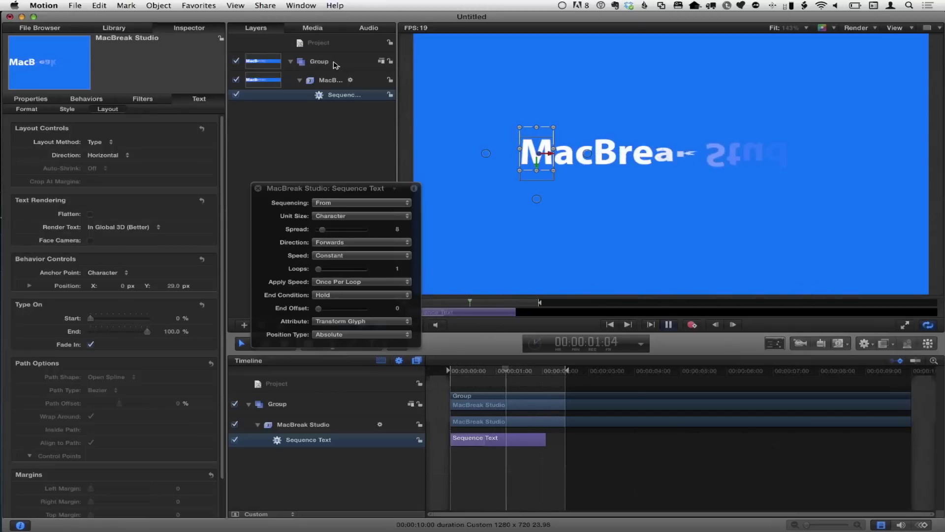
{"action": "left_click", "coordinate": [86, 98]}
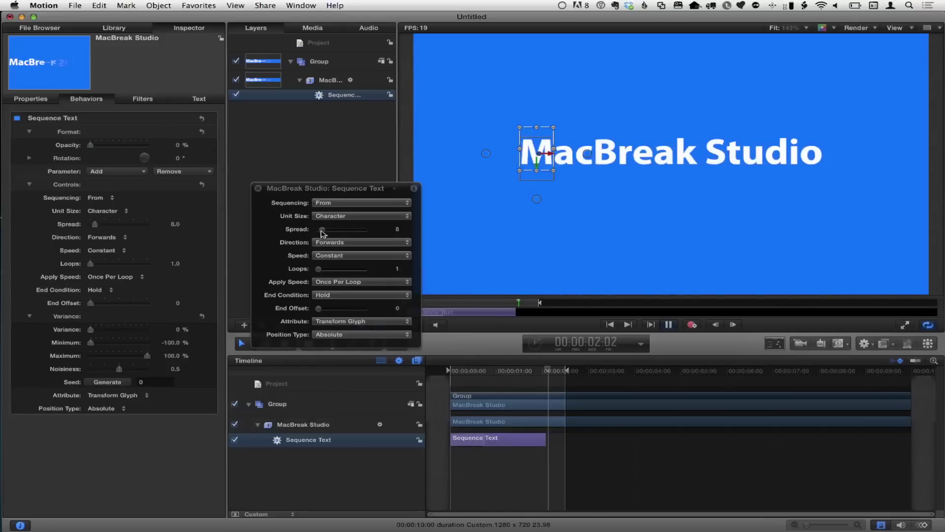
Step: Widen the Sequence Text spread to 16, stop playback and scrub back to letters mid-flip
{"action": "left_click_drag", "start_coordinate": [325, 233], "coordinate": [327, 232]}
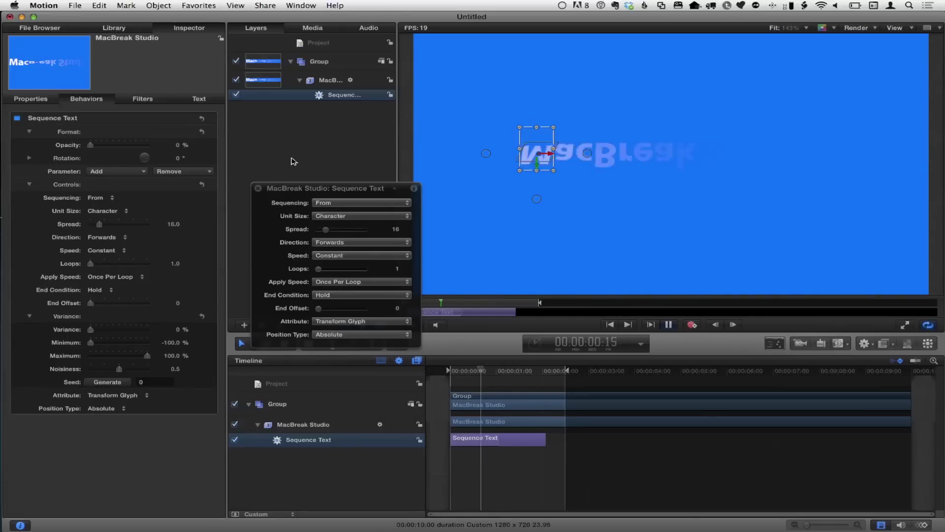
{"action": "key", "text": "space"}
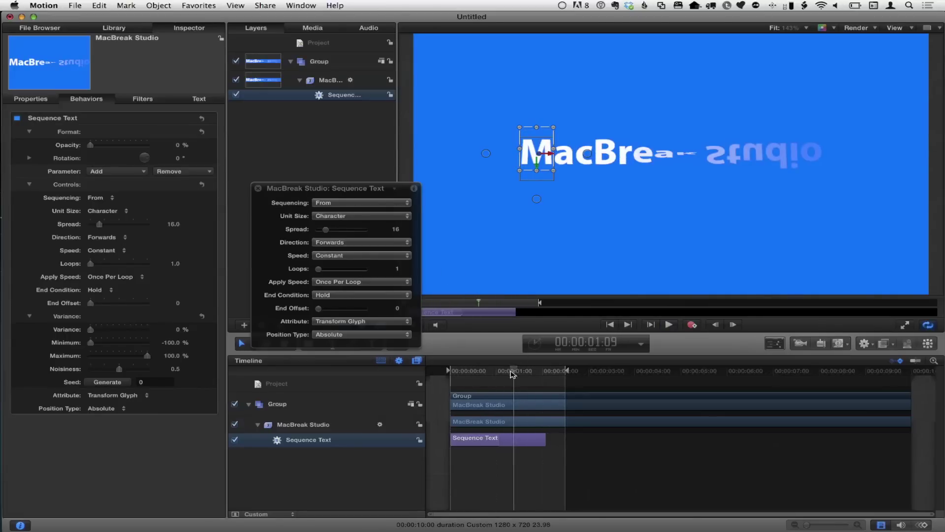
{"action": "left_click_drag", "start_coordinate": [512, 374], "coordinate": [506, 376]}
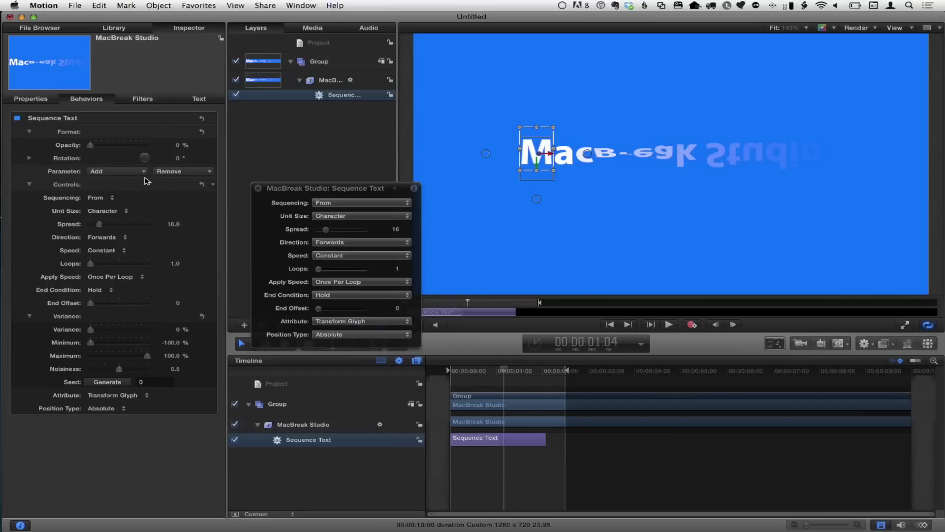
Step: Add a Position parameter to the Sequence Text and offset it to Y 233 px
{"action": "left_click", "coordinate": [118, 174]}
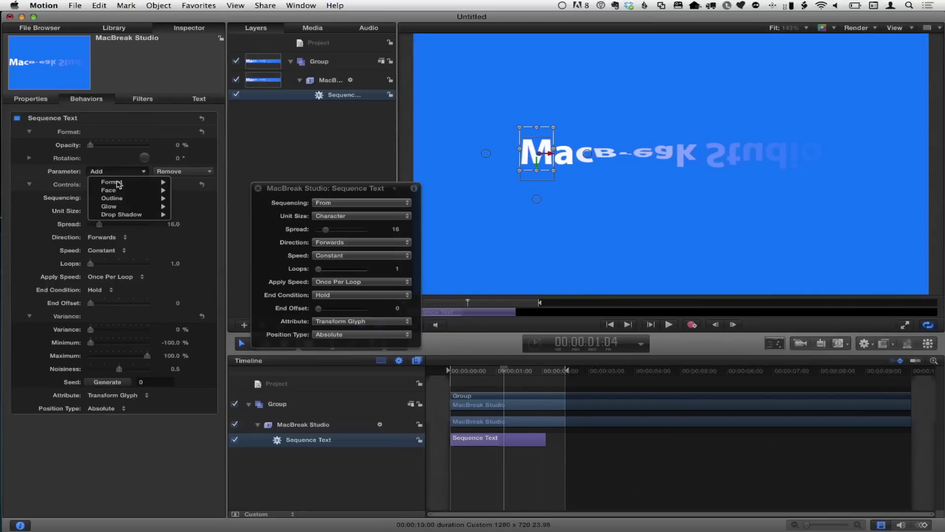
{"action": "mouse_move", "coordinate": [126, 183]}
{"action": "left_click", "coordinate": [202, 182]}
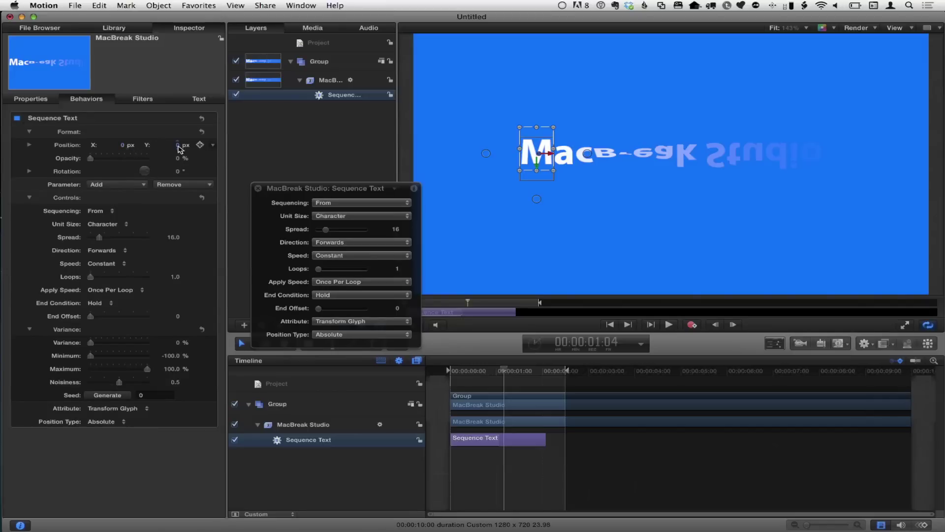
{"action": "left_click_drag", "start_coordinate": [537, 147], "coordinate": [537, 69]}
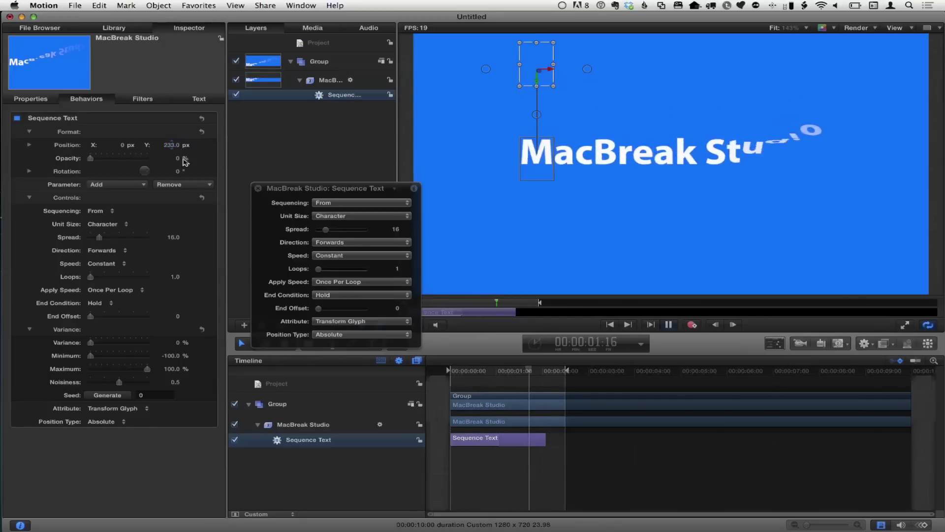
Step: Preview the MacBreak Studio fly-in by scrubbing and playing the animation
{"action": "key", "text": "space"}
{"action": "left_click_drag", "start_coordinate": [378, 192], "coordinate": [297, 205]}
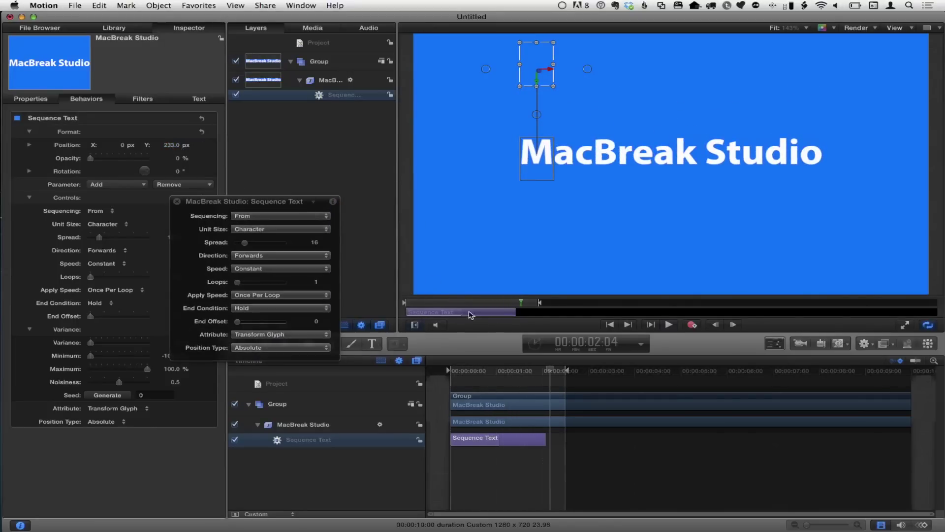
{"action": "left_click_drag", "start_coordinate": [434, 304], "coordinate": [459, 305]}
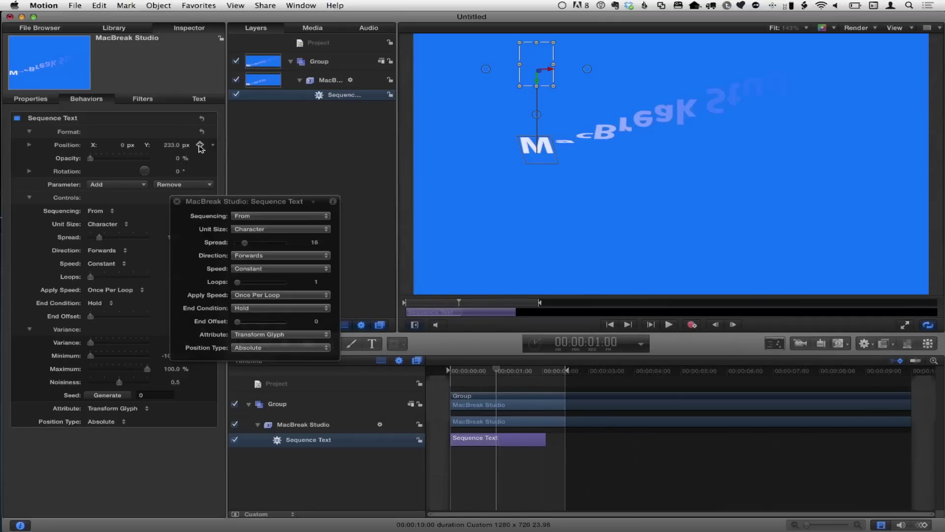
{"action": "left_click_drag", "start_coordinate": [470, 303], "coordinate": [501, 303]}
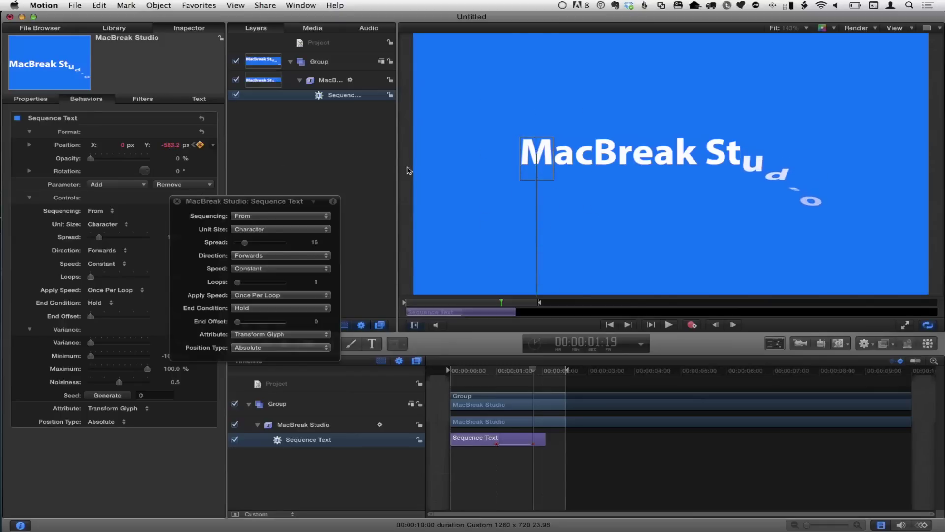
{"action": "key", "text": "space"}
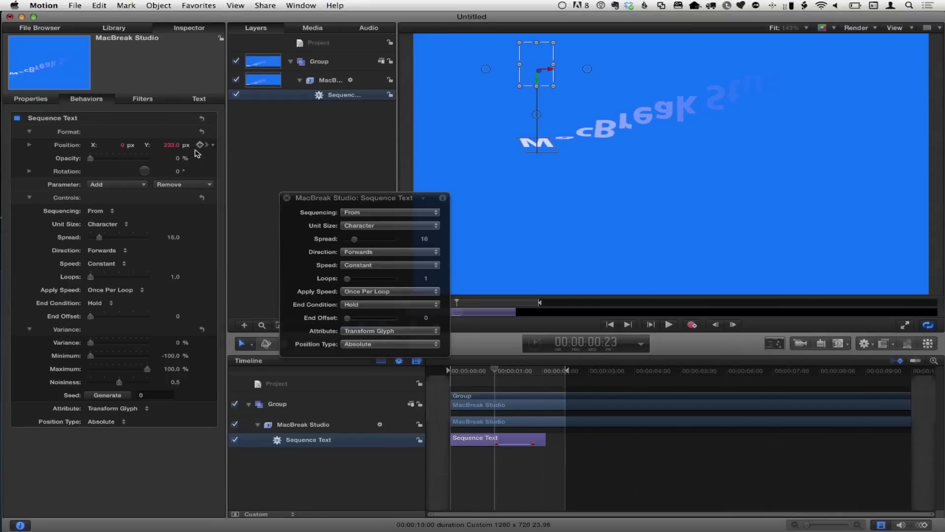
{"action": "left_click_drag", "start_coordinate": [461, 302], "coordinate": [503, 302]}
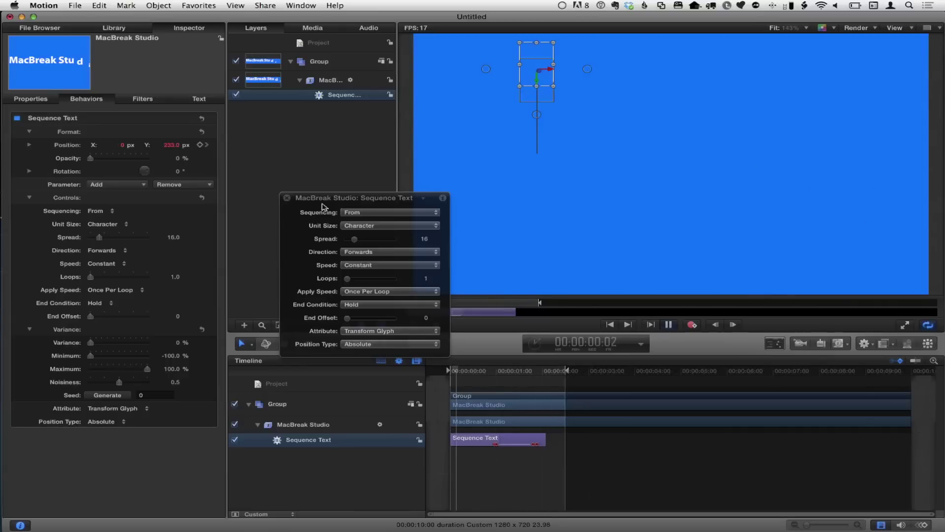
Step: Step frame by frame through the fly-in and park the playhead about one second in
{"action": "key", "text": "space"}
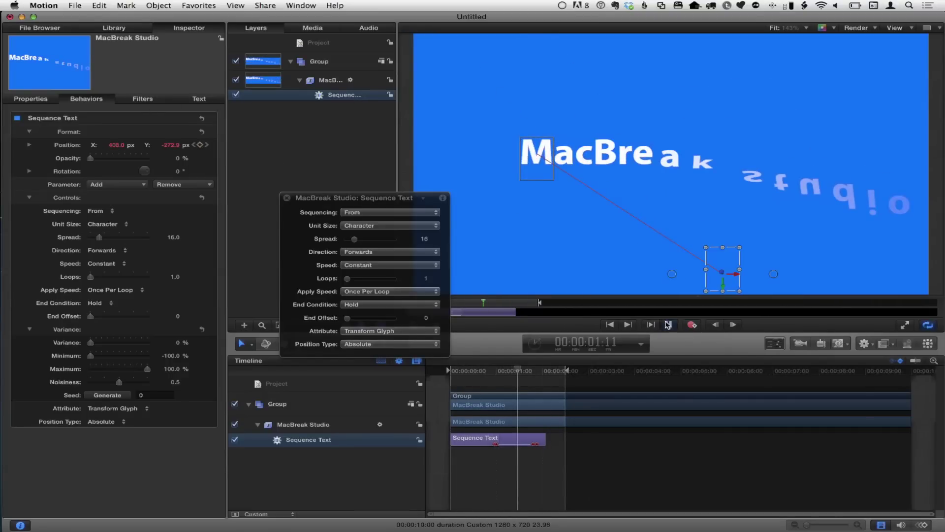
{"action": "left_click", "coordinate": [668, 324]}
{"action": "left_click_drag", "start_coordinate": [512, 302], "coordinate": [402, 299]}
{"action": "key", "text": "Right"}
{"action": "key", "text": "Right"}
{"action": "key", "text": "Right"}
{"action": "key", "text": "Right"}
{"action": "key", "text": "Right"}
{"action": "key", "text": "Right"}
{"action": "key", "text": "Right"}
{"action": "key", "text": "Right"}
{"action": "key", "text": "Right"}
{"action": "key", "text": "Right"}
{"action": "key", "text": "Right"}
{"action": "key", "text": "Right"}
{"action": "key", "text": "Right"}
{"action": "key", "text": "Right"}
{"action": "key", "text": "Right"}
{"action": "key", "text": "Right"}
{"action": "key", "text": "Right"}
{"action": "key", "text": "Right"}
{"action": "key", "text": "Right"}
{"action": "key", "text": "Right"}
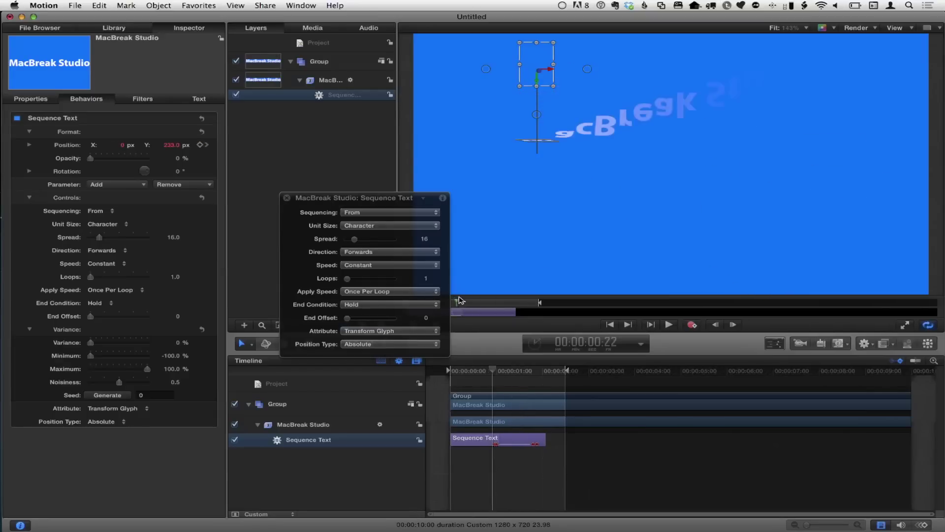
{"action": "key", "text": "Left"}
{"action": "key", "text": "Left"}
{"action": "key", "text": "Left"}
{"action": "key", "text": "Left"}
{"action": "key", "text": "Left"}
{"action": "key", "text": "Left"}
{"action": "key", "text": "Left"}
{"action": "key", "text": "Left"}
{"action": "key", "text": "Left"}
{"action": "key", "text": "Left"}
{"action": "key", "text": "Left"}
{"action": "key", "text": "Left"}
{"action": "key", "text": "Left"}
{"action": "key", "text": "Left"}
{"action": "key", "text": "Left"}
{"action": "key", "text": "Left"}
{"action": "key", "text": "Left"}
{"action": "key", "text": "Left"}
{"action": "key", "text": "Left"}
{"action": "key", "text": "Left"}
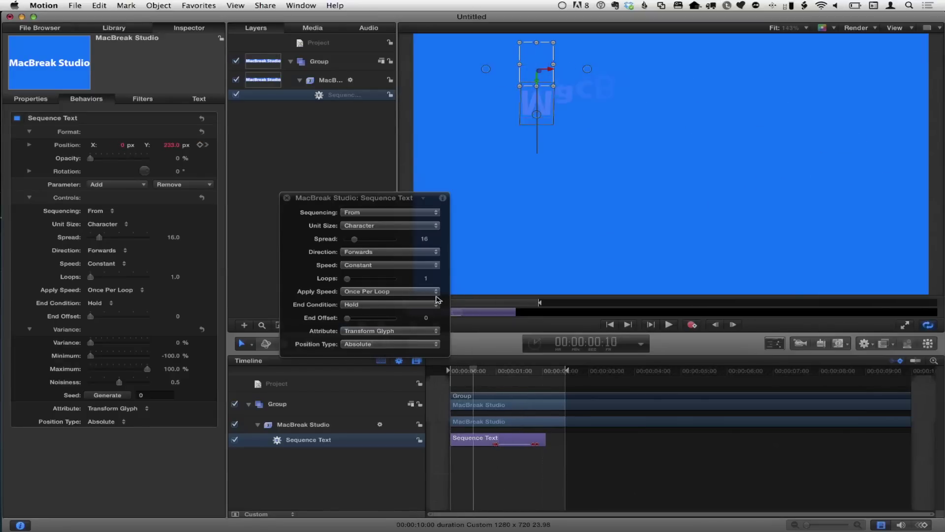
{"action": "key", "text": "Right"}
{"action": "key", "text": "Right"}
{"action": "key", "text": "Right"}
{"action": "key", "text": "Right"}
{"action": "key", "text": "Right"}
{"action": "key", "text": "Right"}
{"action": "key", "text": "Right"}
{"action": "key", "text": "Right"}
{"action": "key", "text": "Right"}
{"action": "key", "text": "Right"}
{"action": "key", "text": "Right"}
{"action": "key", "text": "Right"}
{"action": "key", "text": "Right"}
{"action": "key", "text": "Right"}
{"action": "key", "text": "Right"}
{"action": "key", "text": "Right"}
{"action": "key", "text": "Right"}
{"action": "key", "text": "Right"}
{"action": "key", "text": "Right"}
{"action": "key", "text": "Right"}
{"action": "key", "text": "Left"}
{"action": "key", "text": "Left"}
{"action": "key", "text": "Left"}
{"action": "key", "text": "Left"}
{"action": "key", "text": "Left"}
{"action": "key", "text": "Left"}
{"action": "key", "text": "Left"}
{"action": "key", "text": "Left"}
{"action": "key", "text": "Left"}
{"action": "key", "text": "Left"}
{"action": "key", "text": "Left"}
{"action": "key", "text": "Left"}
{"action": "key", "text": "Left"}
{"action": "key", "text": "Left"}
{"action": "key", "text": "Left"}
{"action": "key", "text": "Left"}
{"action": "key", "text": "Left"}
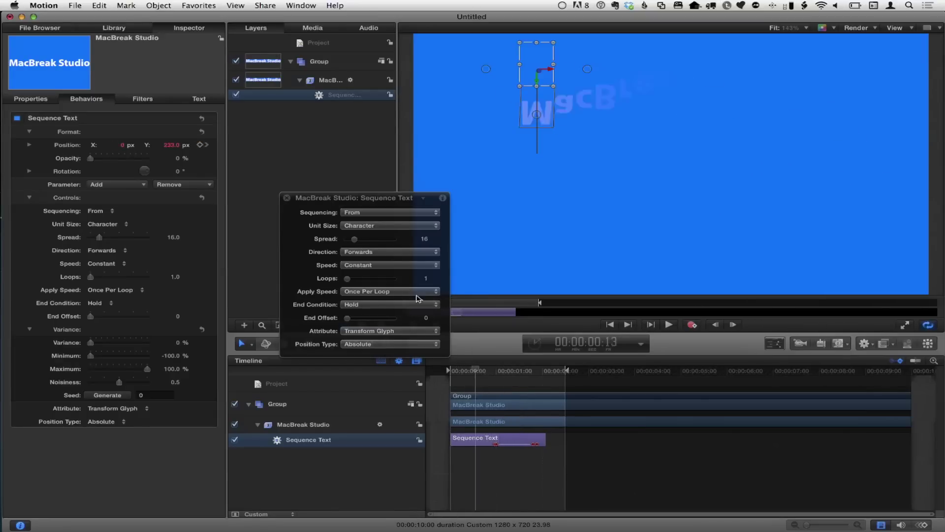
{"action": "key", "text": "Right"}
{"action": "key", "text": "Right"}
{"action": "key", "text": "Right"}
{"action": "key", "text": "Right"}
{"action": "key", "text": "Right"}
{"action": "key", "text": "Right"}
{"action": "key", "text": "Right"}
{"action": "key", "text": "Right"}
{"action": "key", "text": "Right"}
{"action": "key", "text": "Right"}
{"action": "key", "text": "Right"}
{"action": "key", "text": "Right"}
{"action": "key", "text": "Right"}
{"action": "key", "text": "Right"}
{"action": "key", "text": "Right"}
{"action": "key", "text": "Left"}
{"action": "key", "text": "Left"}
{"action": "key", "text": "Left"}
{"action": "key", "text": "Left"}
{"action": "key", "text": "Left"}
{"action": "key", "text": "Left"}
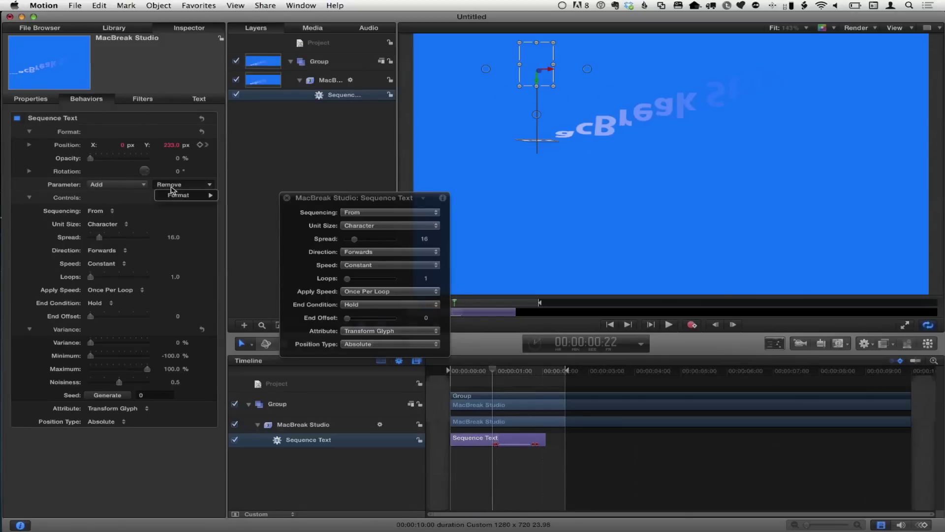
{"action": "left_click", "coordinate": [464, 308]}
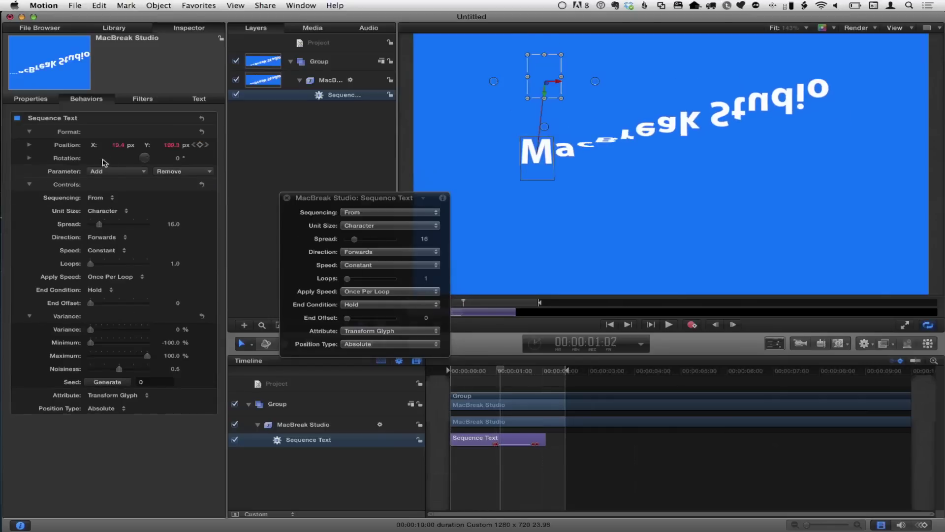
Step: Add face Opacity to the Sequence Text and set it to 0%
{"action": "left_click", "coordinate": [111, 171]}
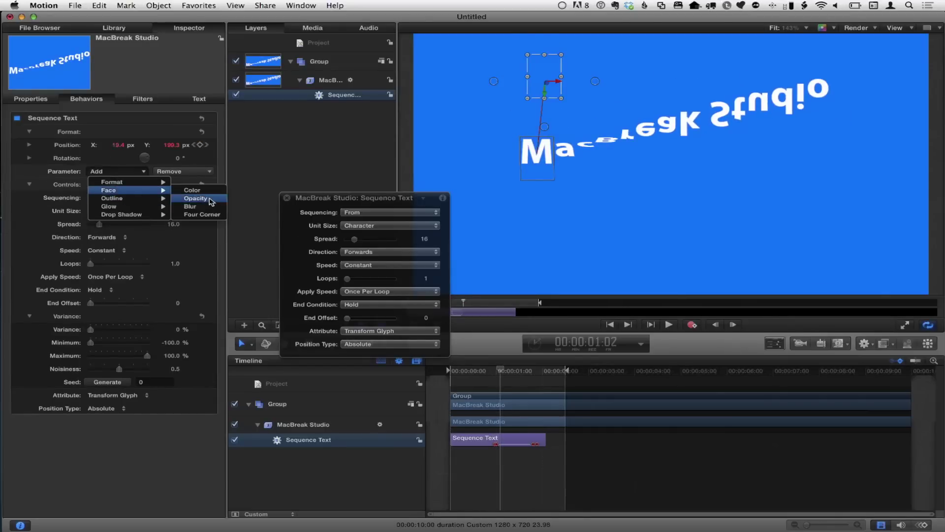
{"action": "left_click", "coordinate": [196, 198]}
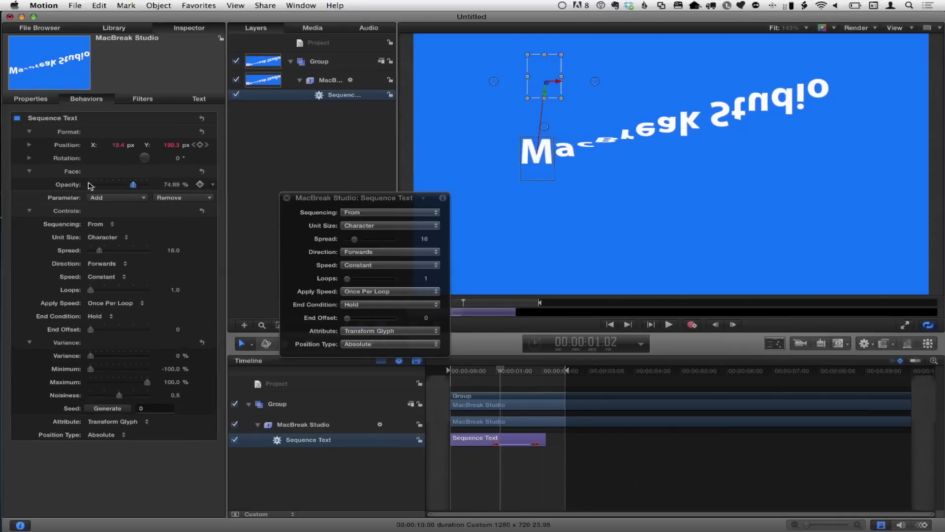
{"action": "left_click_drag", "start_coordinate": [91, 185], "coordinate": [44, 186]}
{"action": "left_click_drag", "start_coordinate": [167, 191], "coordinate": [148, 192]}
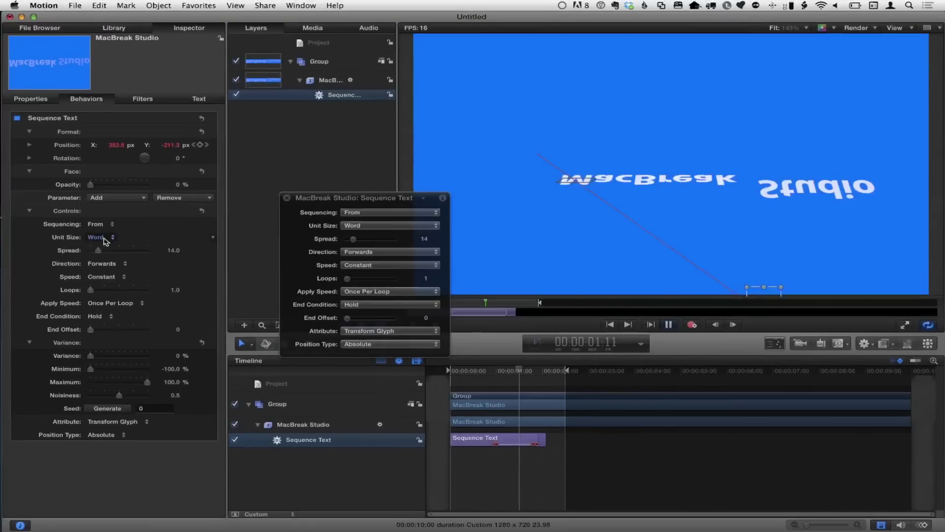
Step: Set the sequence Unit Size back to Character
{"action": "left_click", "coordinate": [211, 235]}
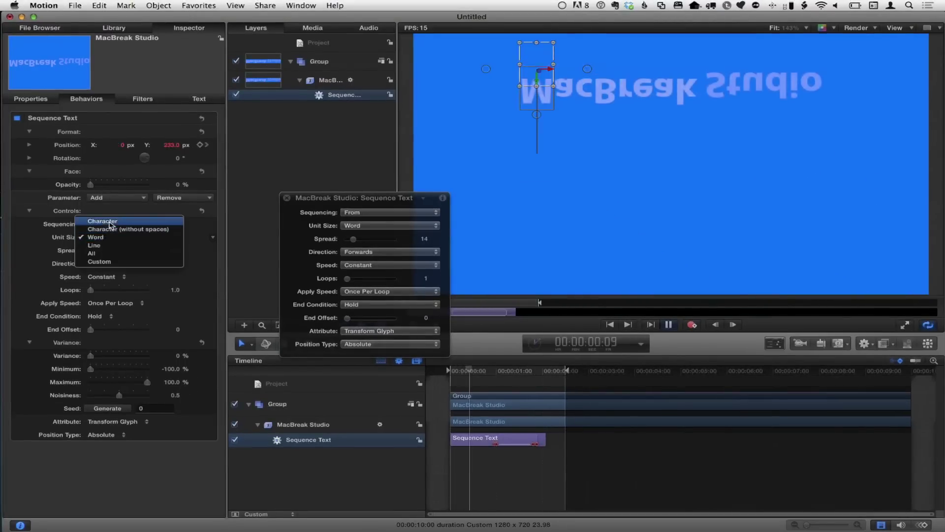
{"action": "left_click", "coordinate": [103, 221]}
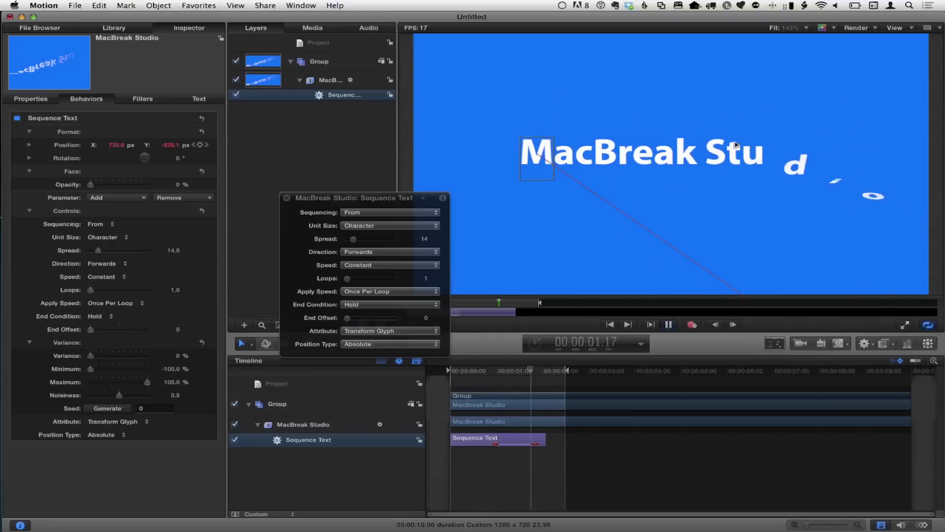
{"action": "left_click", "coordinate": [76, 6]}
Step: Open the recent 'Rotating text' project, show the HUD with F7, and return to the start
{"action": "mouse_move", "coordinate": [116, 47]}
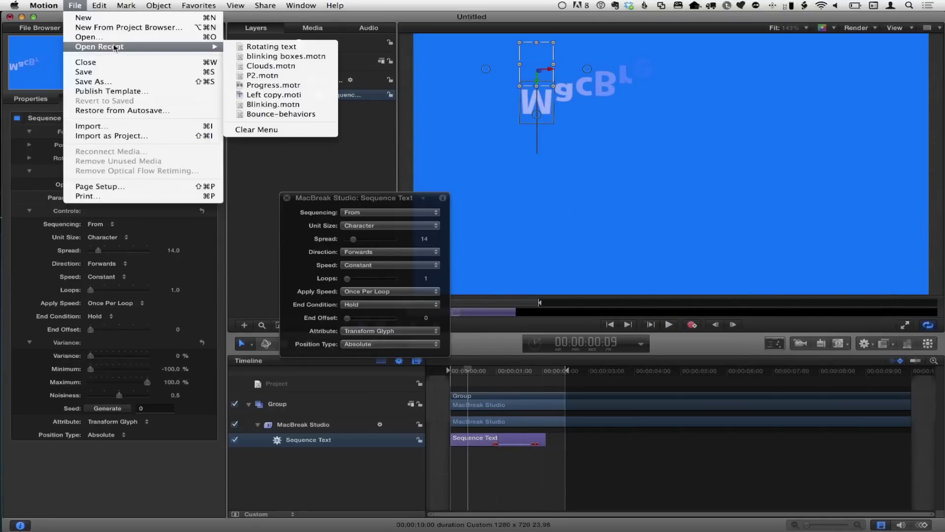
{"action": "left_click", "coordinate": [271, 46]}
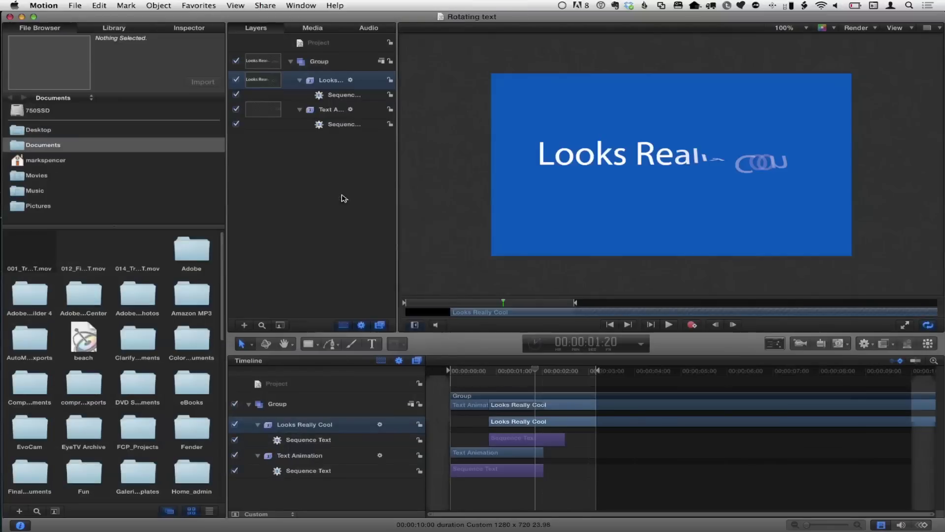
{"action": "key", "text": "F7"}
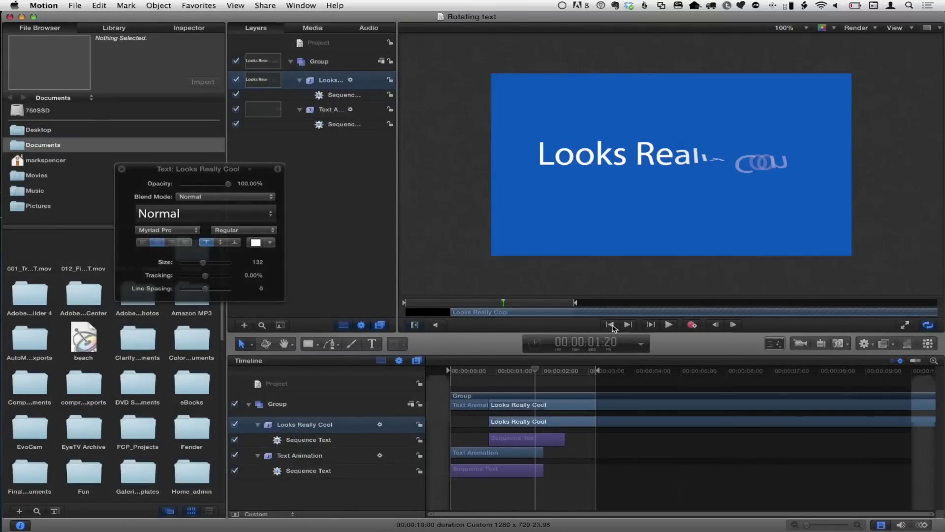
{"action": "left_click", "coordinate": [610, 324]}
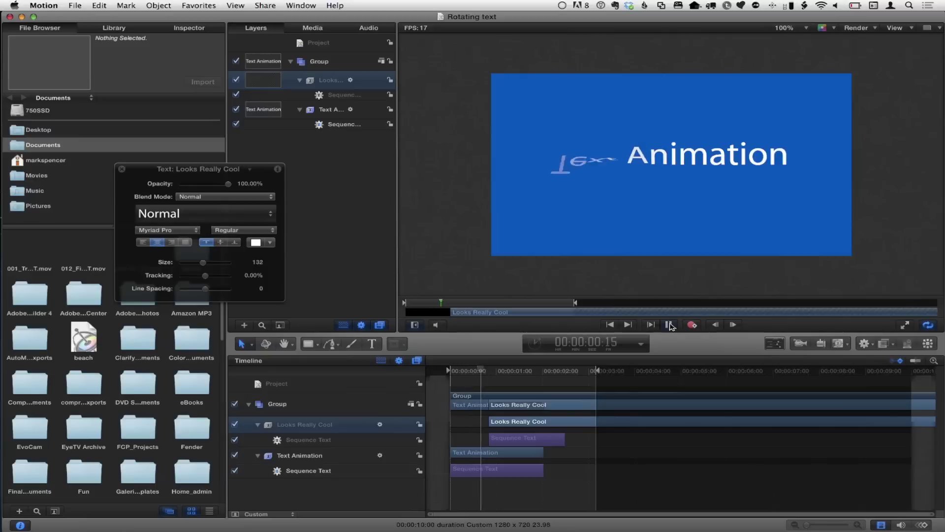